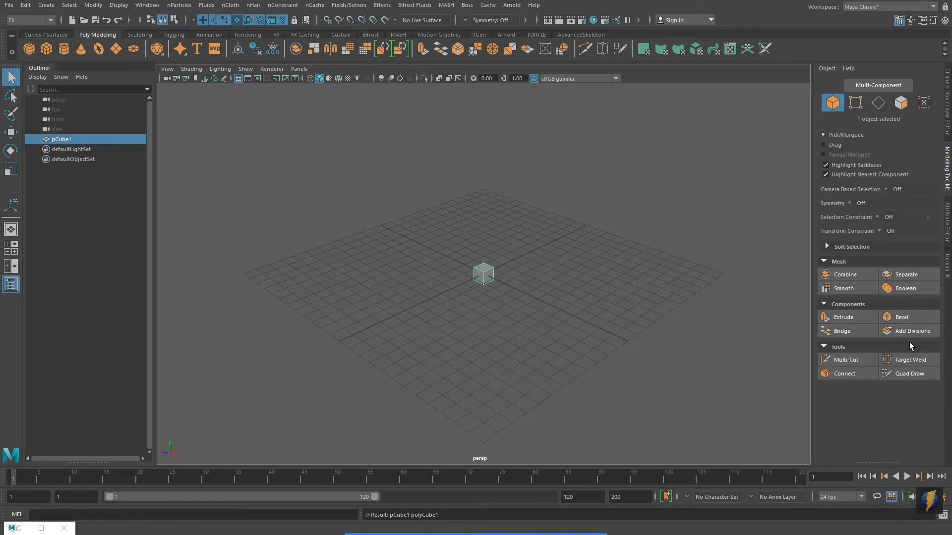
Step: Smooth the cube with additional divisions to form a dense sphere, and reselect it as a whole object
click(851, 289)
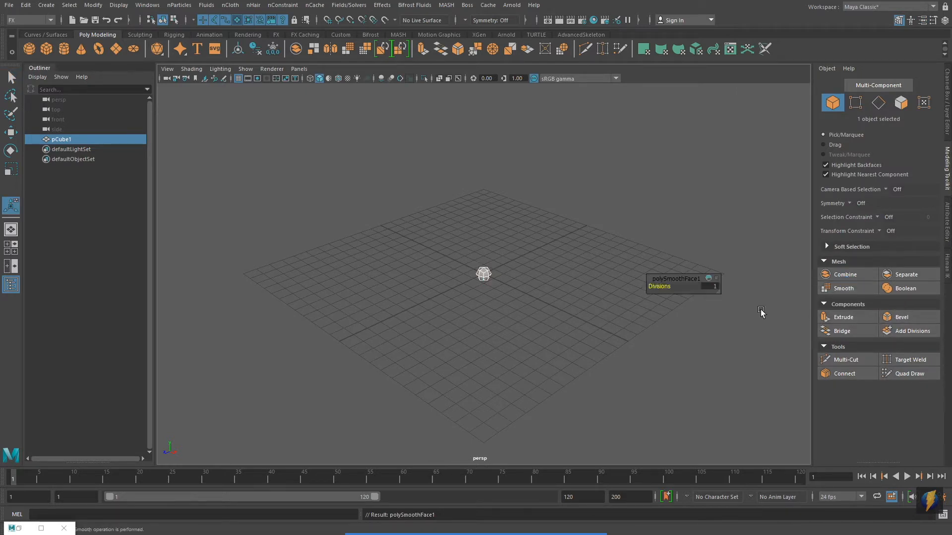
drag(654, 286, 660, 287)
key(f)
alt+drag(466, 310, 548, 306)
right_drag(508, 281, 537, 205)
key(q)
scroll(563, 318, down, 10)
click(582, 305)
click(491, 281)
Step: Move the sphere straight up above the grid to a Translate Y of about 8.92
alt+right_drag(570, 314, 551, 303)
alt+middle_drag(551, 304, 533, 331)
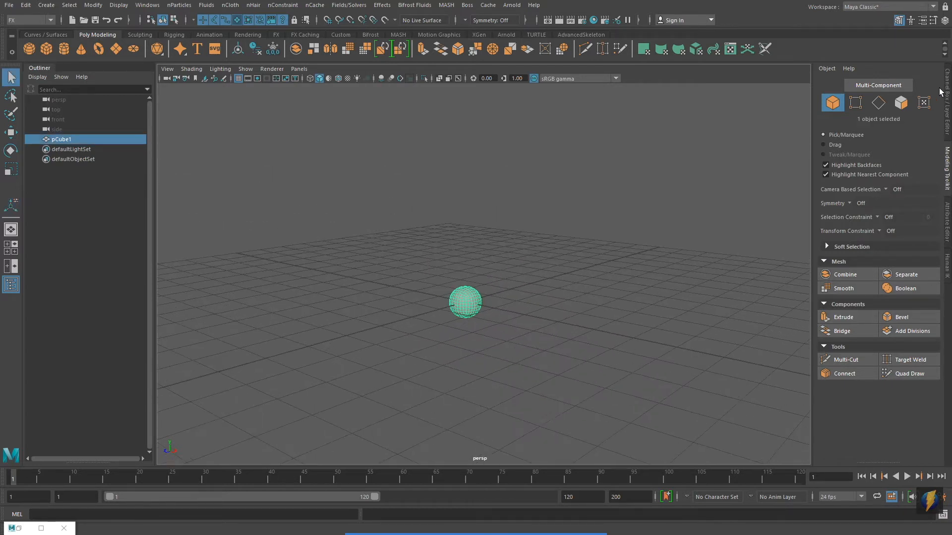
click(946, 99)
alt+drag(667, 174, 674, 182)
key(w)
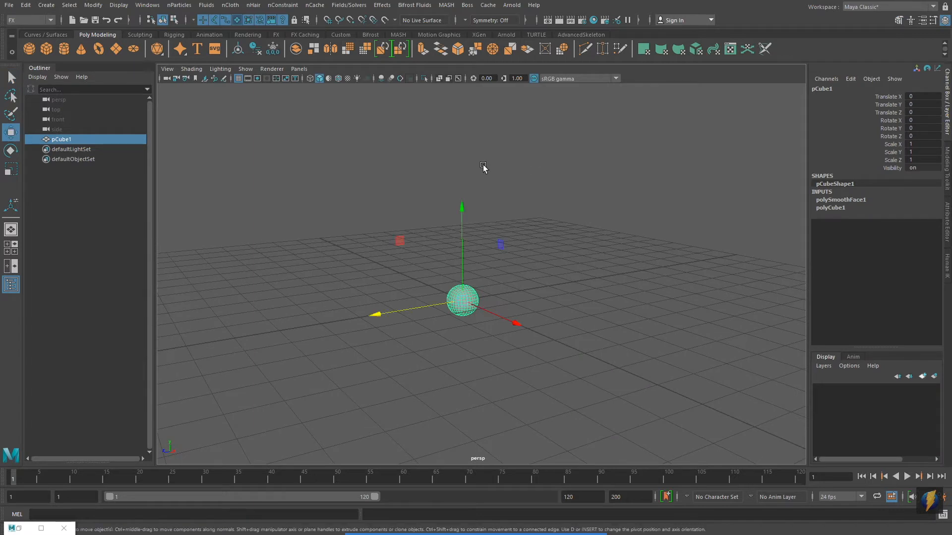
drag(465, 203, 456, 19)
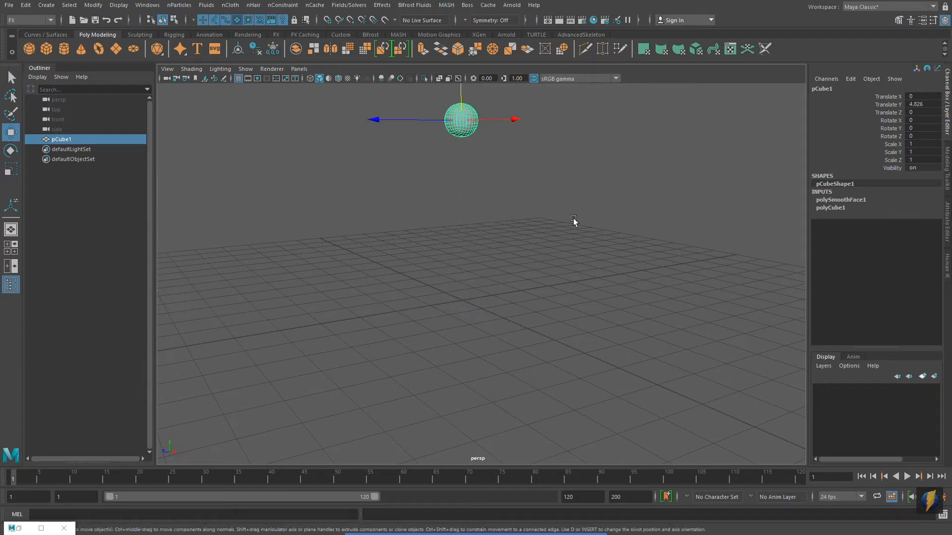
alt+right_drag(574, 221, 561, 214)
drag(463, 206, 474, 127)
alt+right_drag(404, 226, 520, 226)
alt+middle_drag(513, 212, 531, 248)
alt+right_drag(397, 247, 463, 261)
alt+drag(463, 261, 455, 255)
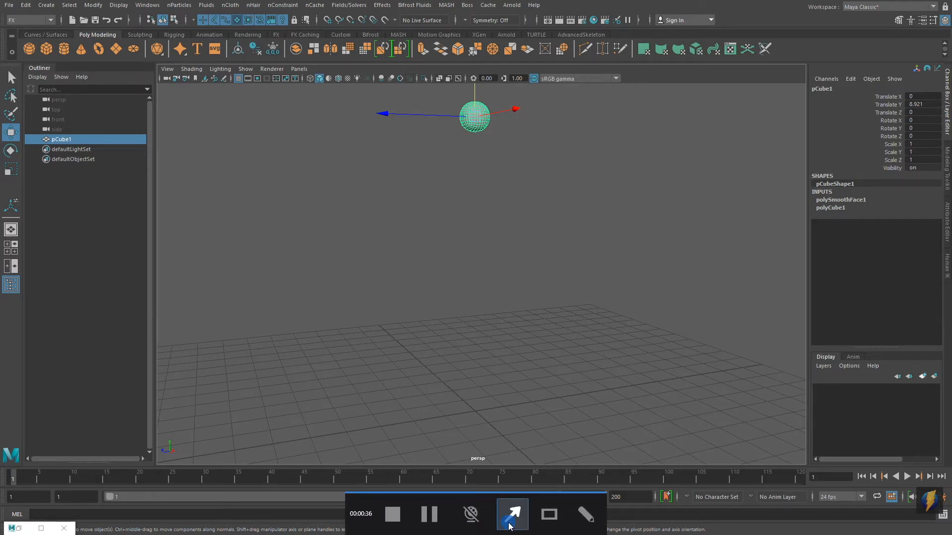
Step: Convert the raised sphere into an nCloth object
mouse_move(288, 344)
mouse_down()
mouse_move(186, 81)
mouse_move(191, 17)
mouse_move(226, 9)
mouse_up()
click(230, 6)
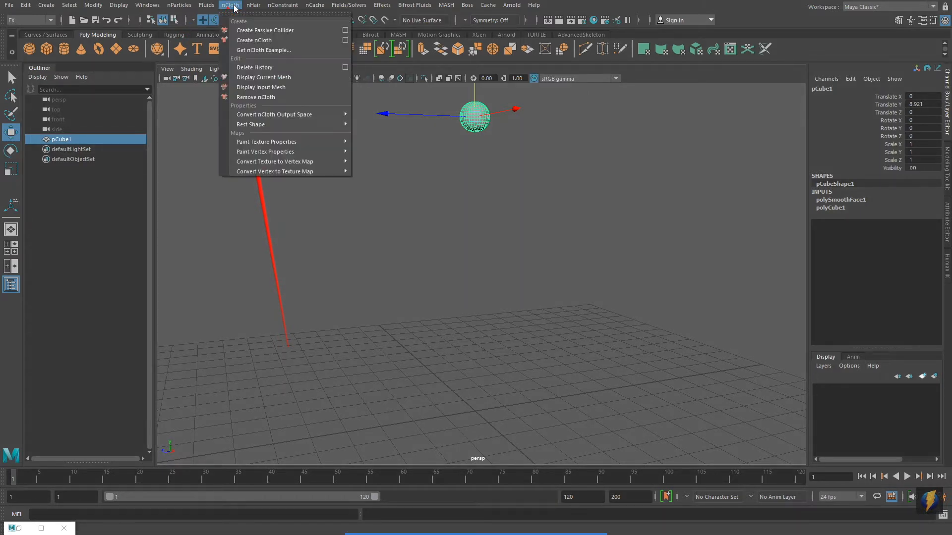
click(277, 41)
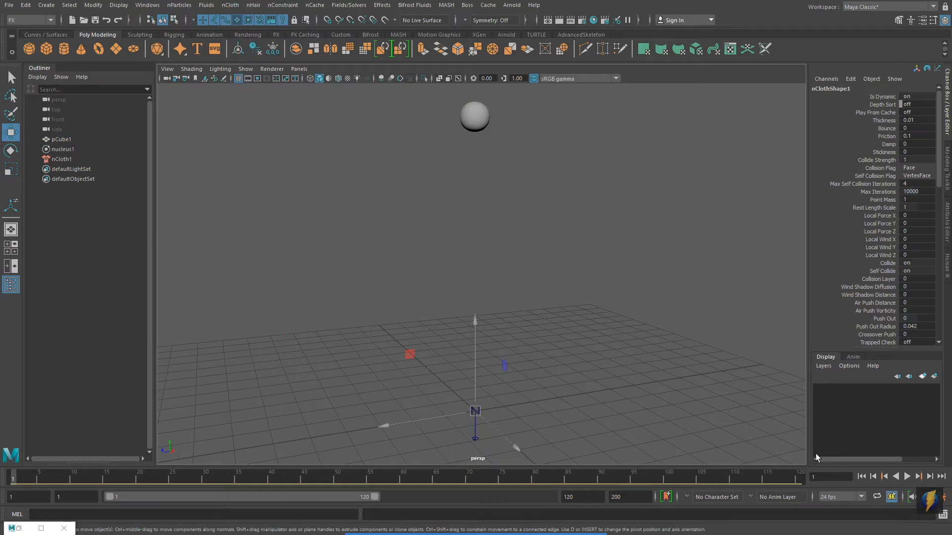
Step: Play the cloth simulation to check how the sphere falls, rewind to frame 1 and clear the selection
click(906, 476)
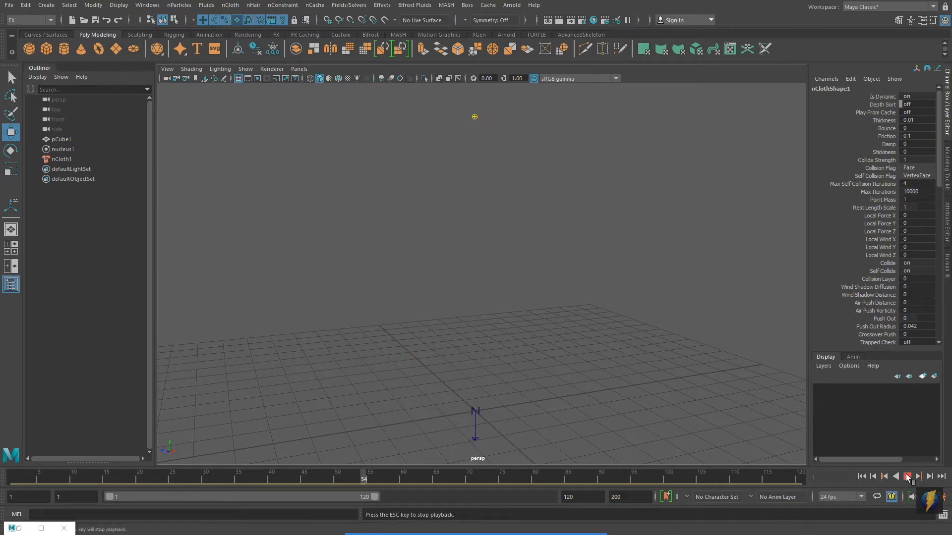
click(906, 476)
click(861, 476)
click(588, 378)
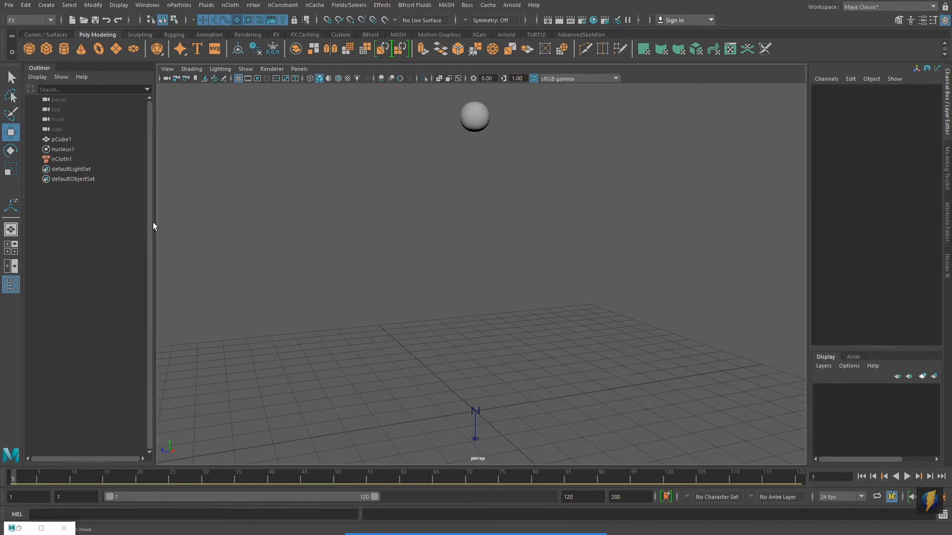
Step: Enable Use Plane in the ground plane attributes of the nucleus1 solver
click(62, 149)
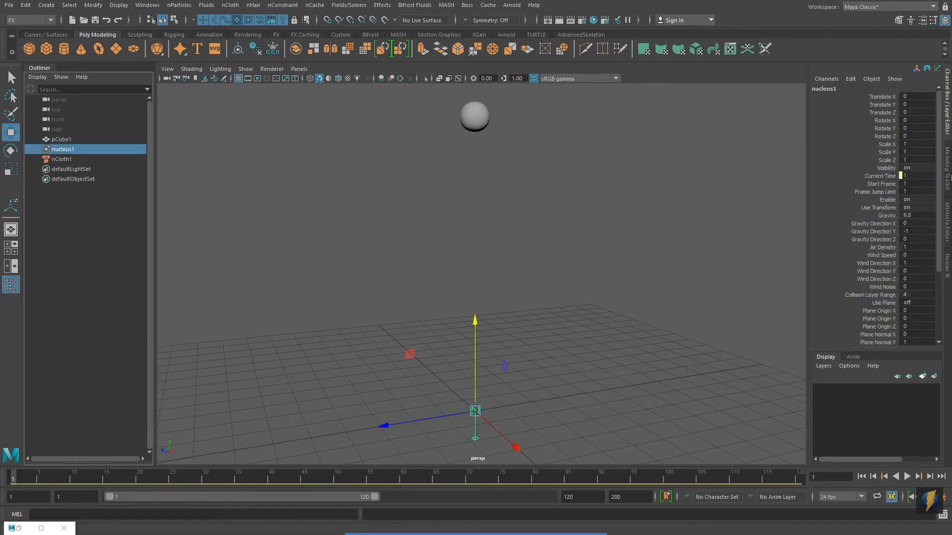
key(ctrl+a)
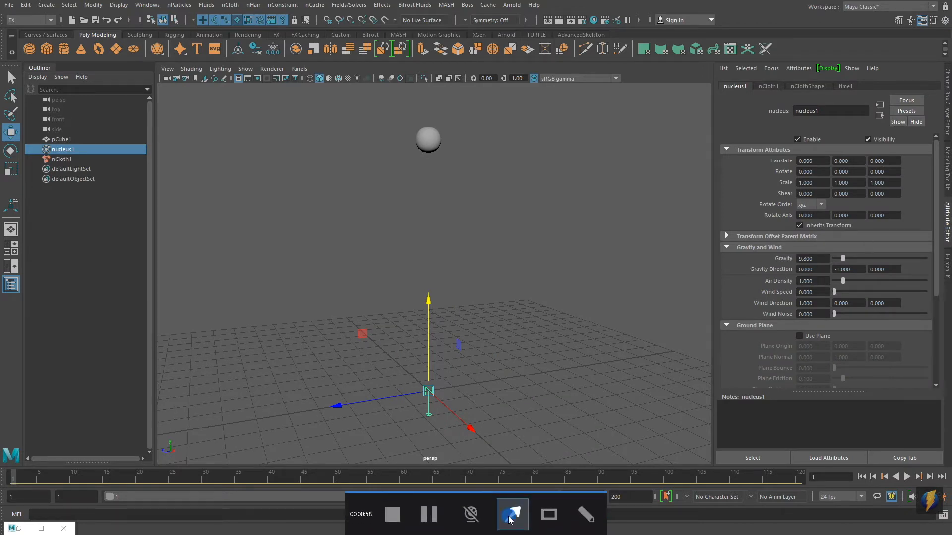
drag(551, 384, 792, 340)
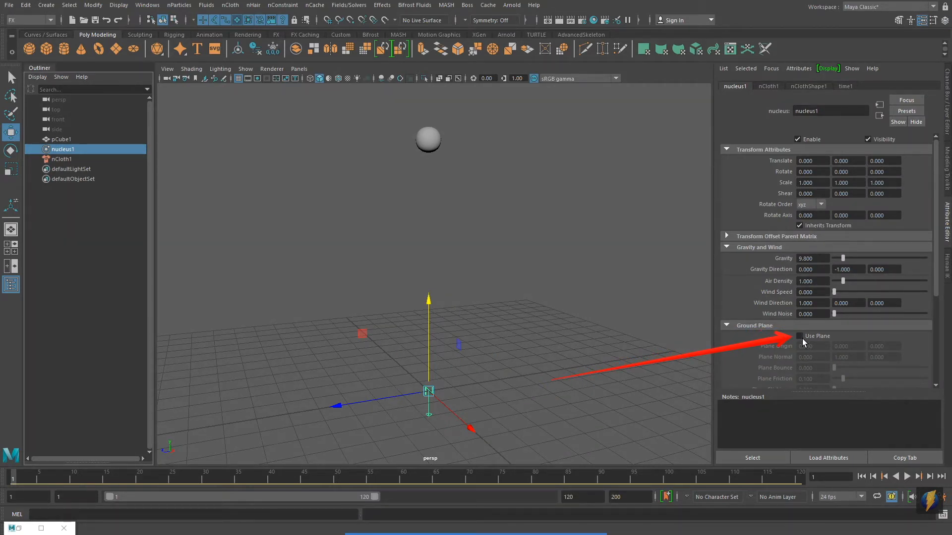
click(800, 337)
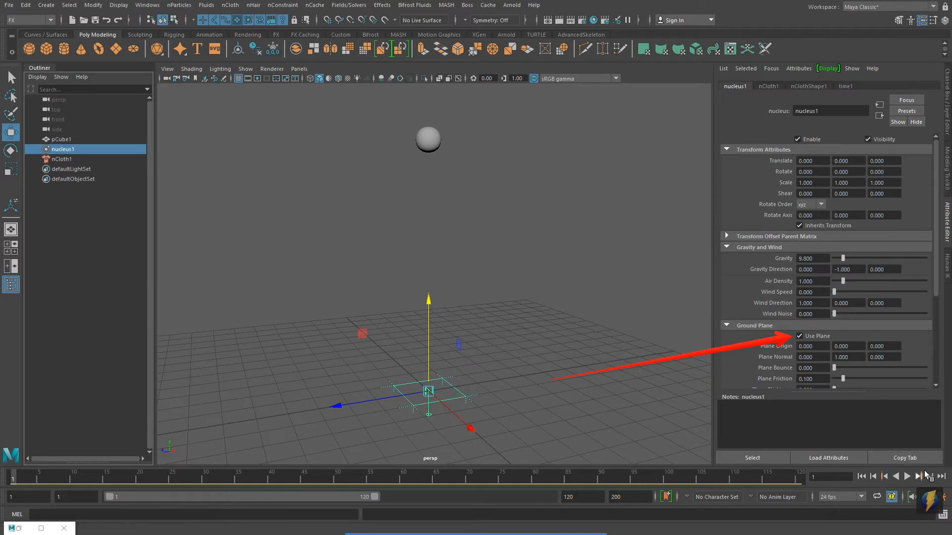
Step: Play the simulation twice to check how the cloth sphere lands on the ground plane, rewinding to frame 1 each time
click(907, 477)
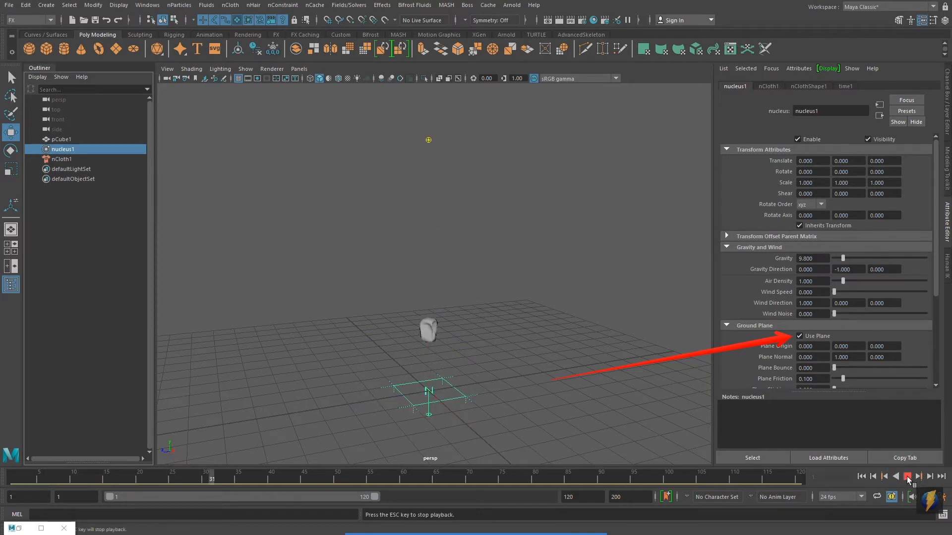
click(908, 477)
click(861, 476)
drag(430, 312, 431, 348)
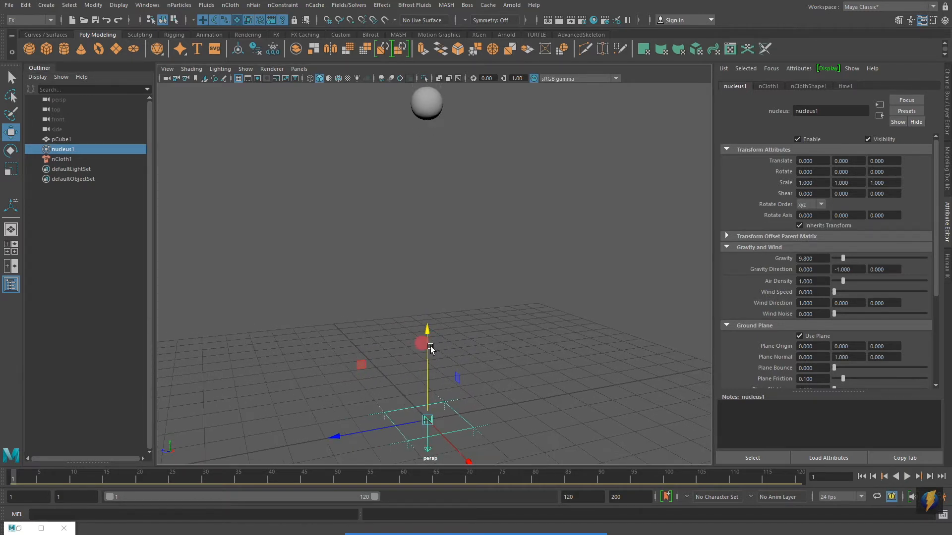
click(907, 476)
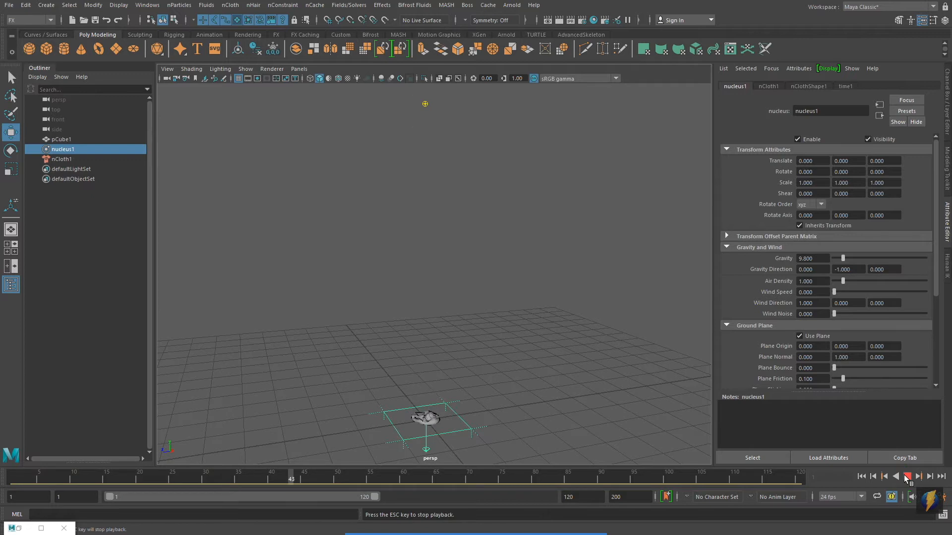
click(906, 476)
click(860, 477)
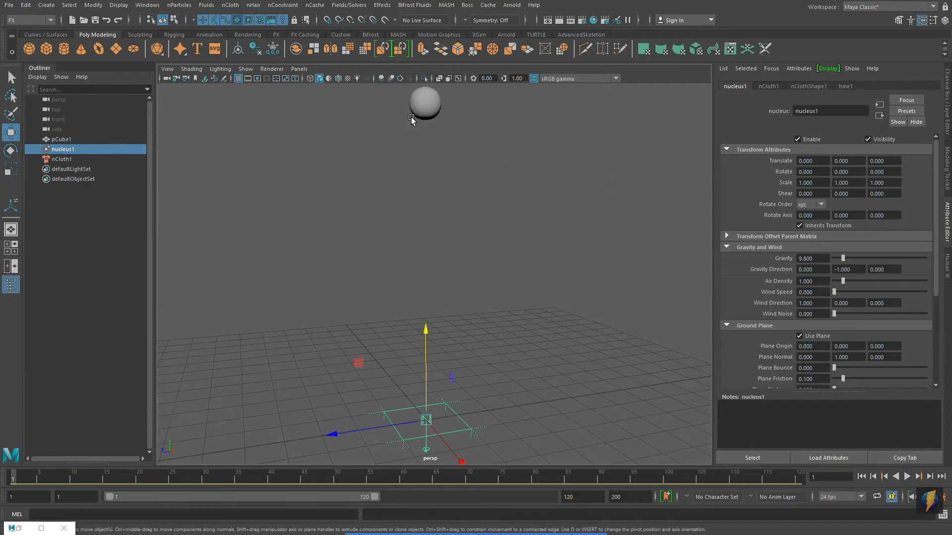
Step: Select the sphere and replace its nCloth settings with the airBag preset
click(429, 115)
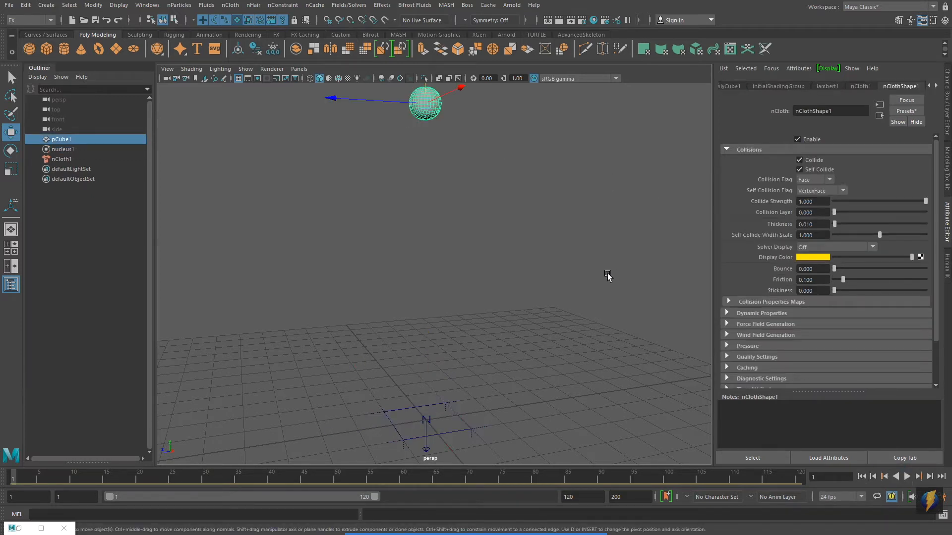
mouse_move(573, 352)
mouse_down()
mouse_move(654, 299)
mouse_move(882, 92)
mouse_move(888, 113)
mouse_up()
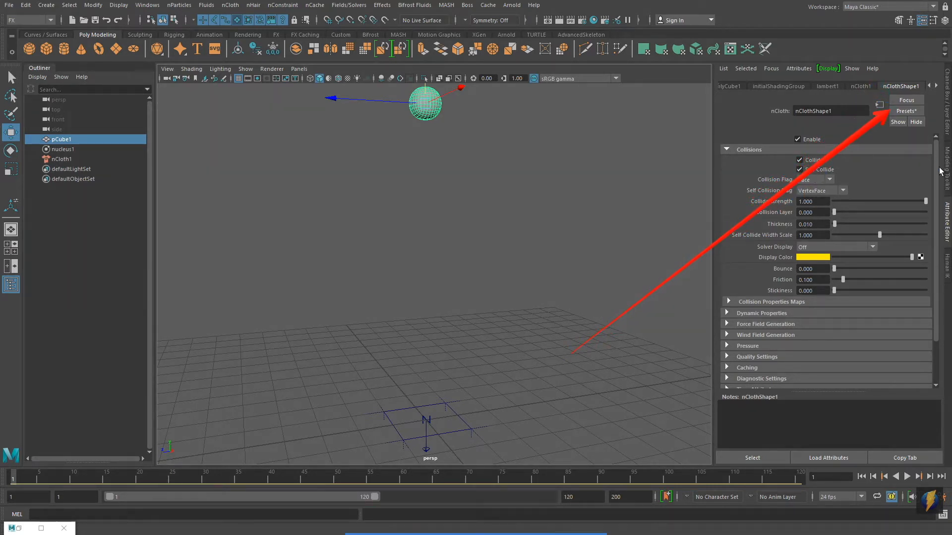
click(904, 112)
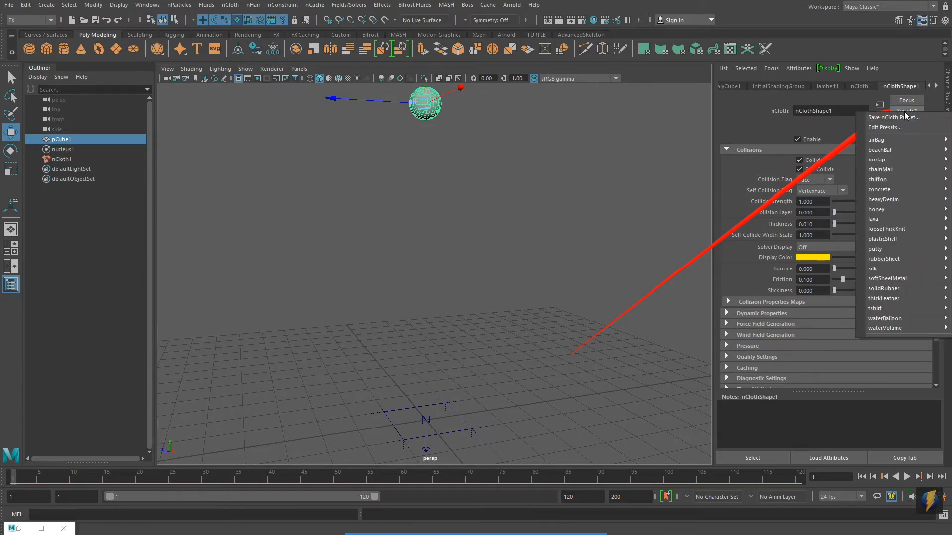
mouse_move(901, 140)
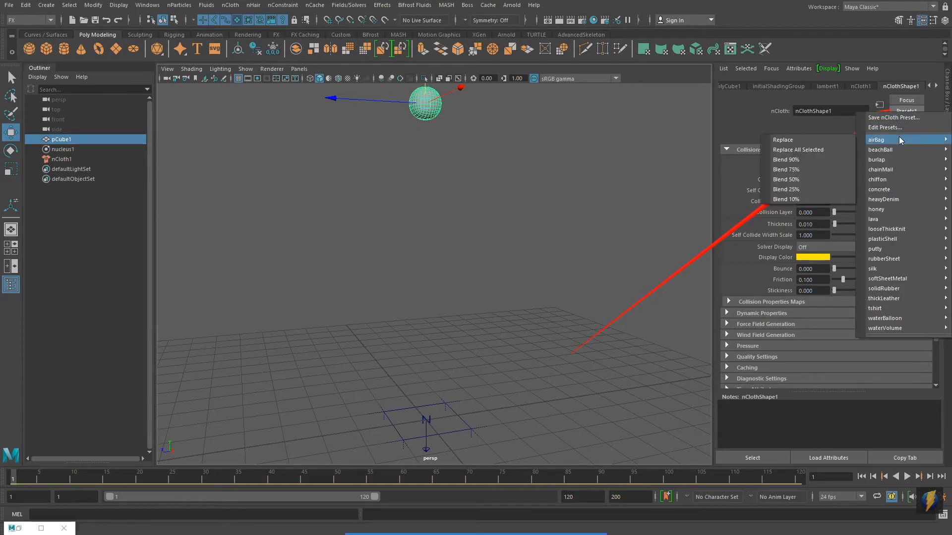
click(795, 141)
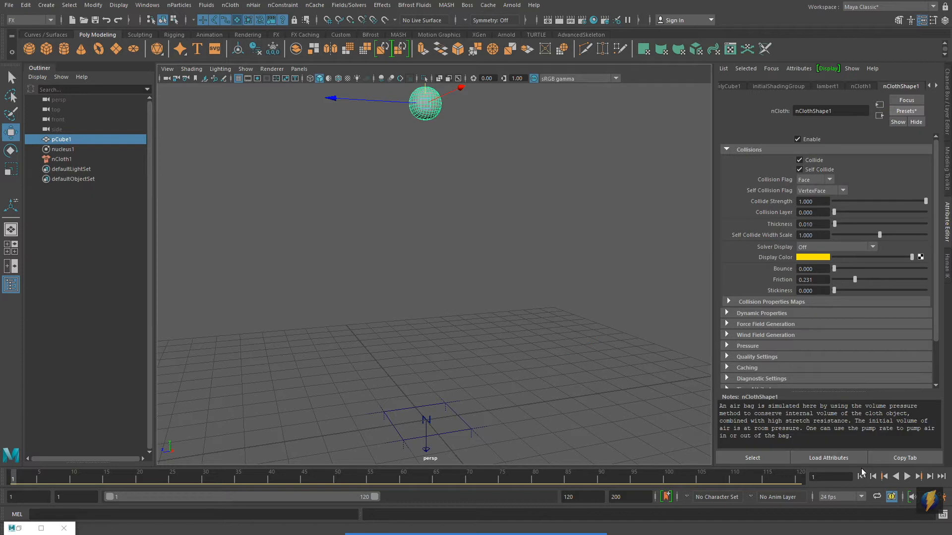
Step: Play the simulation to check the airBag behaviour on the ground plane, and rewind to frame 1
click(906, 477)
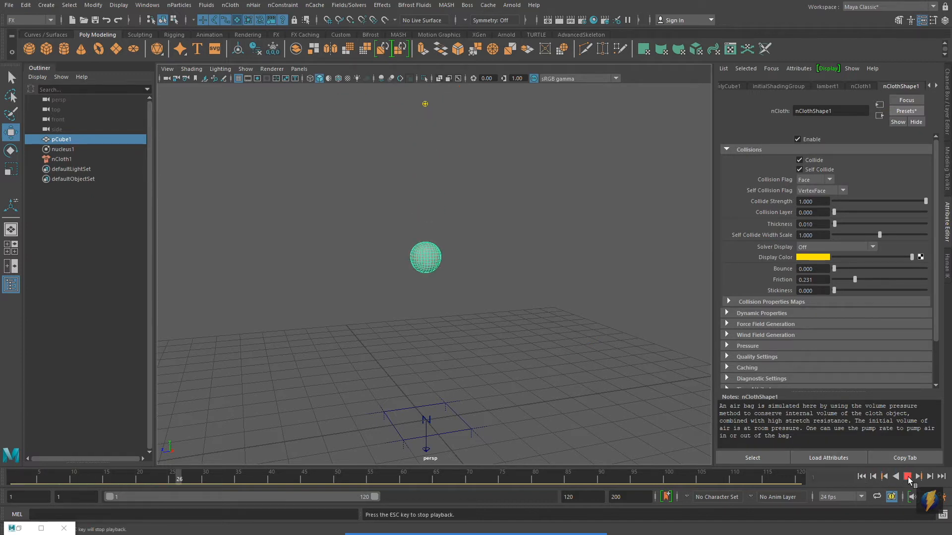
click(906, 476)
click(861, 476)
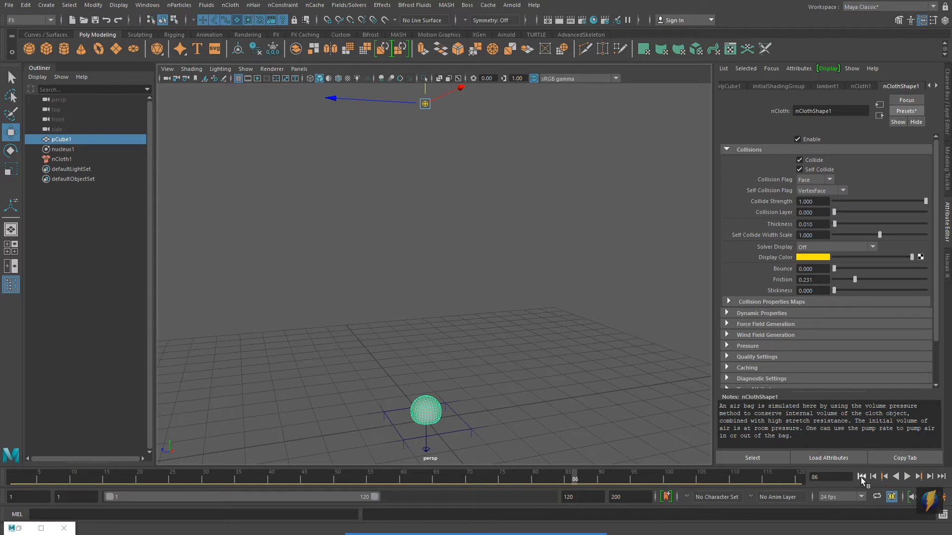
Step: Replace the sphere's nCloth settings with the putty preset
click(901, 112)
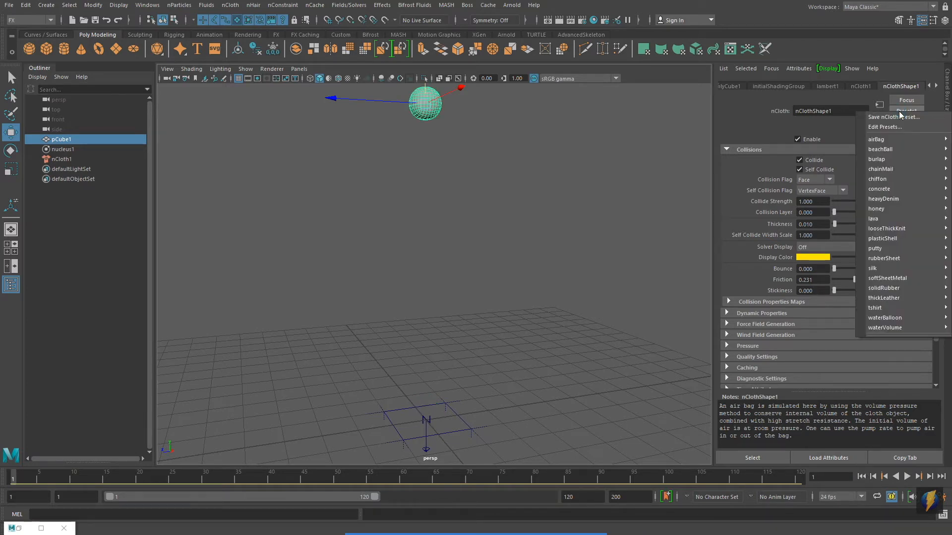
mouse_move(887, 248)
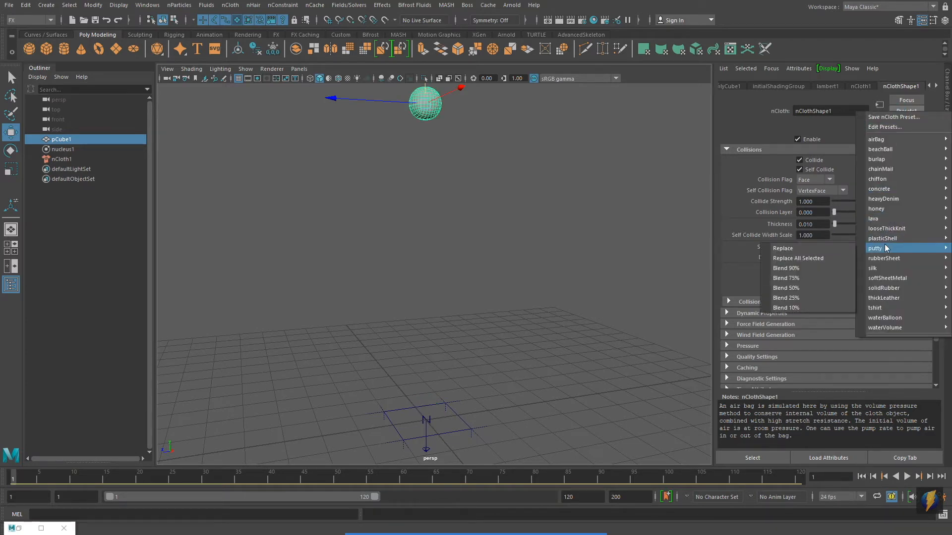
click(808, 248)
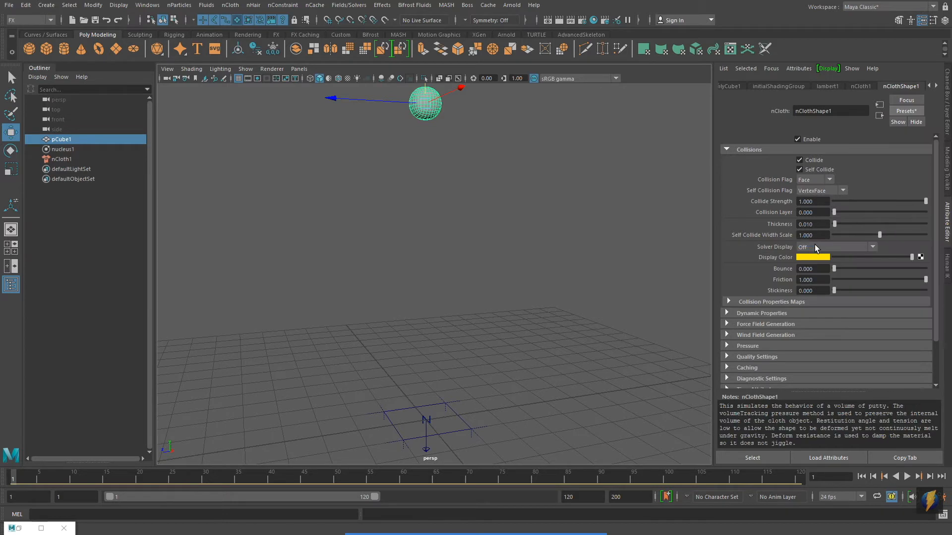
Step: Play the simulation to check how the putty sphere deforms on landing, and rewind to frame 1
click(906, 476)
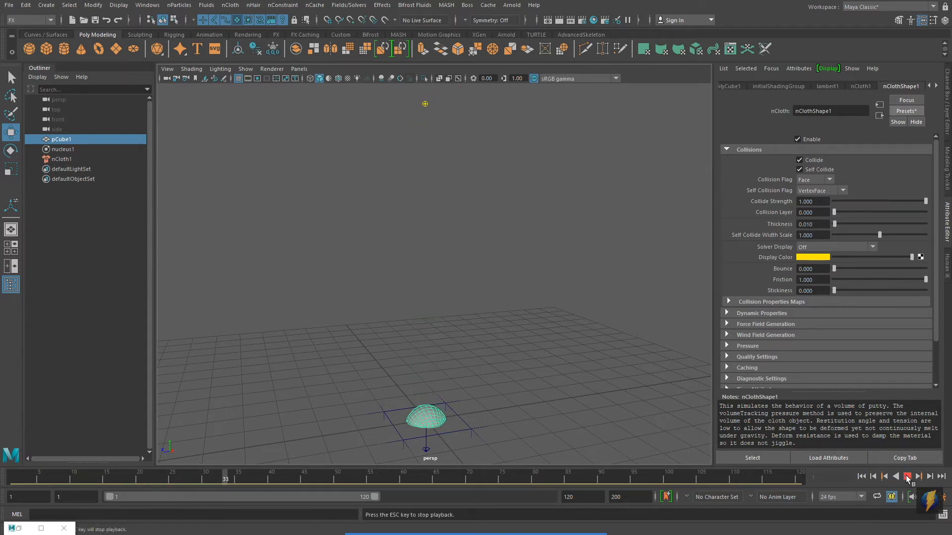
click(907, 476)
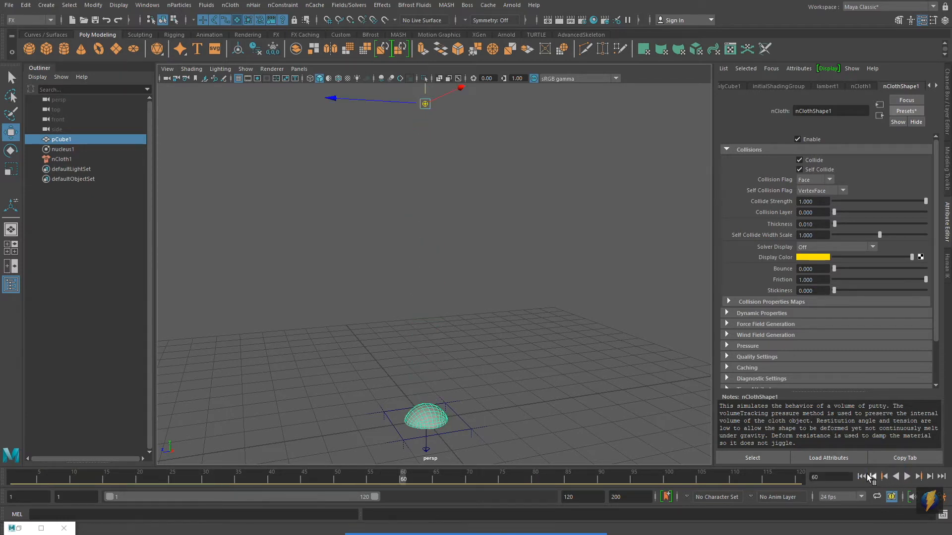
click(862, 476)
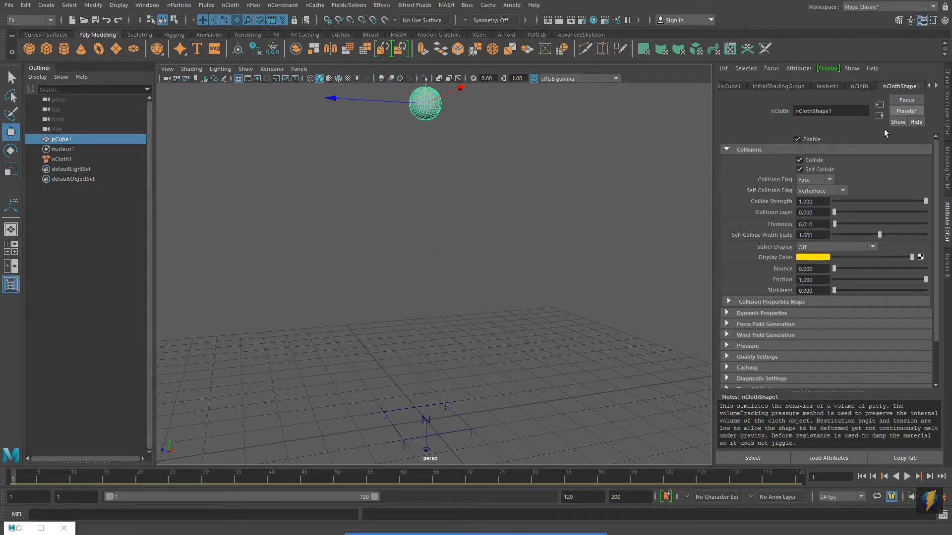
Step: Replace the sphere's nCloth settings with the waterBalloon preset
click(899, 112)
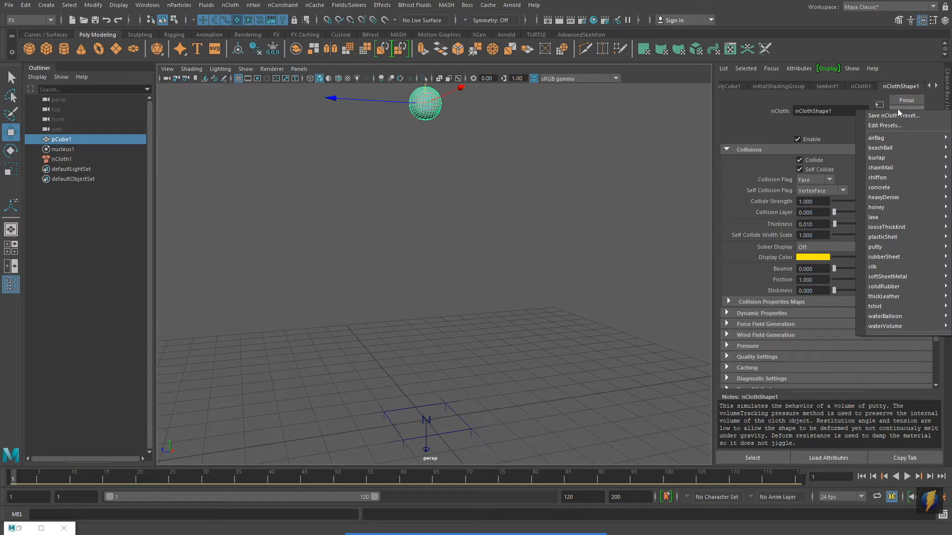
mouse_move(904, 313)
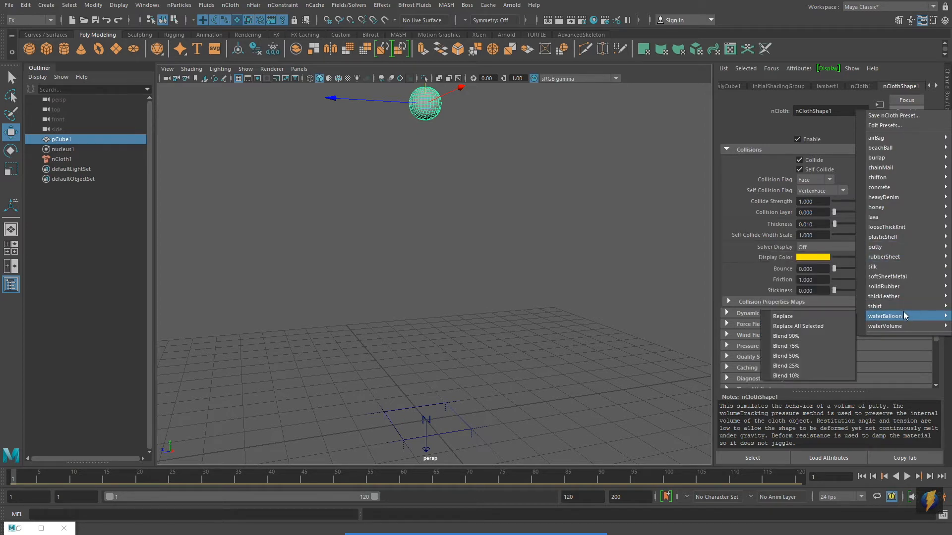
click(805, 313)
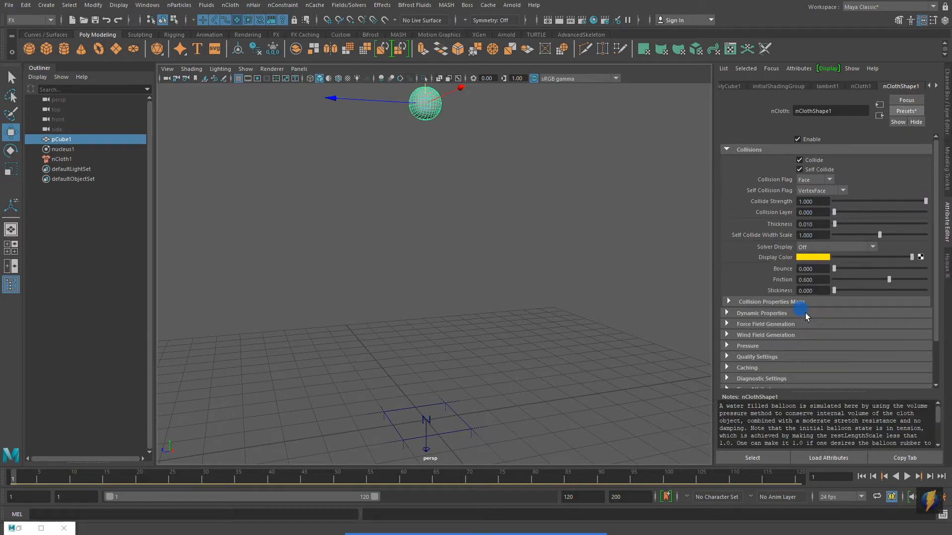
Step: Play the simulation twice to check how the waterBalloon sphere behaves on landing, and rewind to frame 1
click(906, 477)
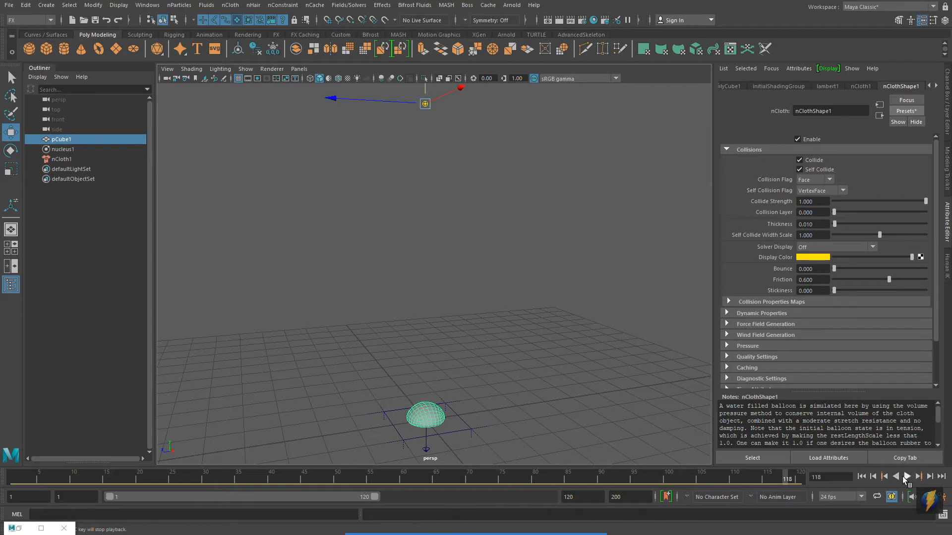
click(907, 475)
click(907, 476)
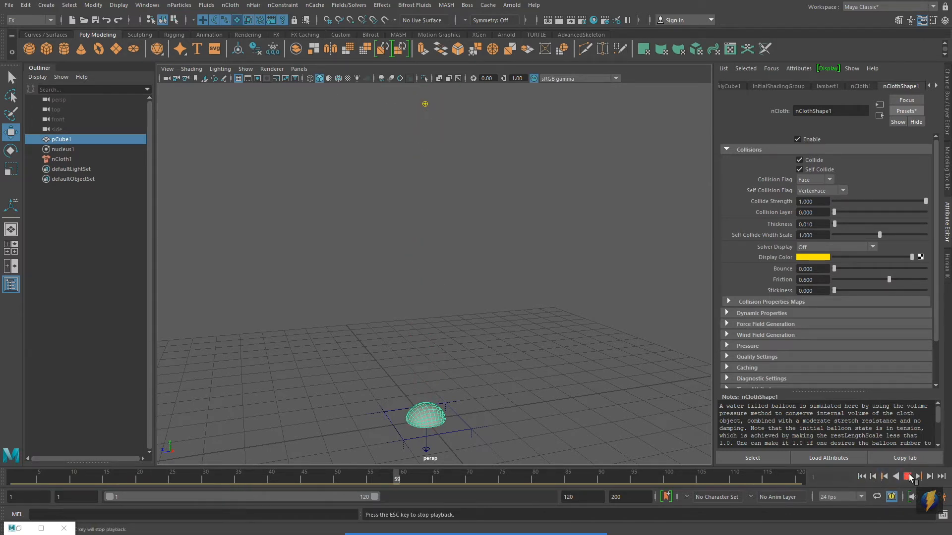
click(908, 476)
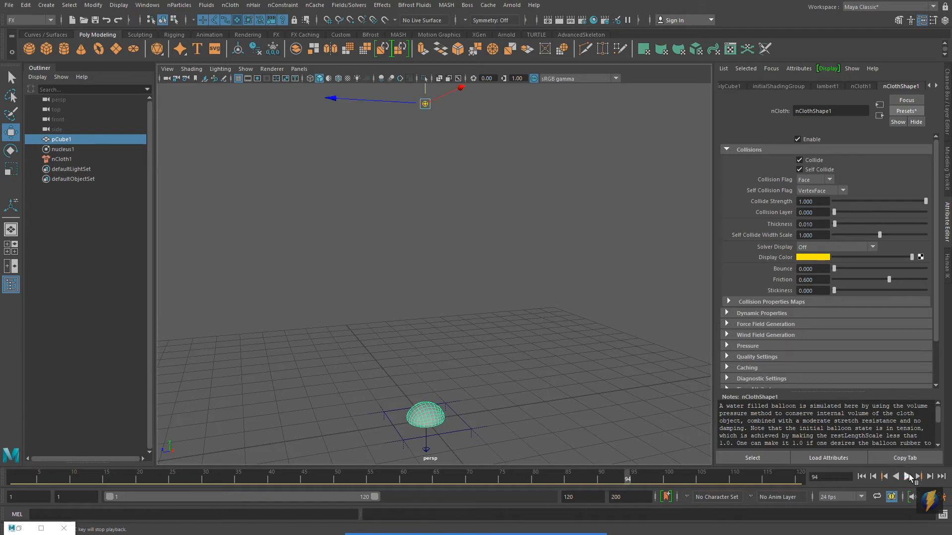
click(861, 476)
Step: Replace the sphere's nCloth settings with the solidRubber preset
click(905, 111)
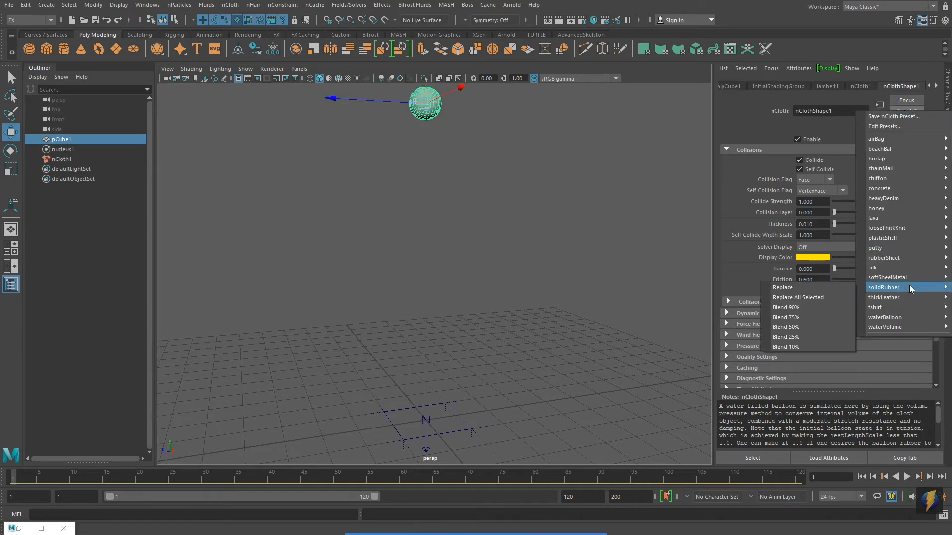
mouse_move(892, 288)
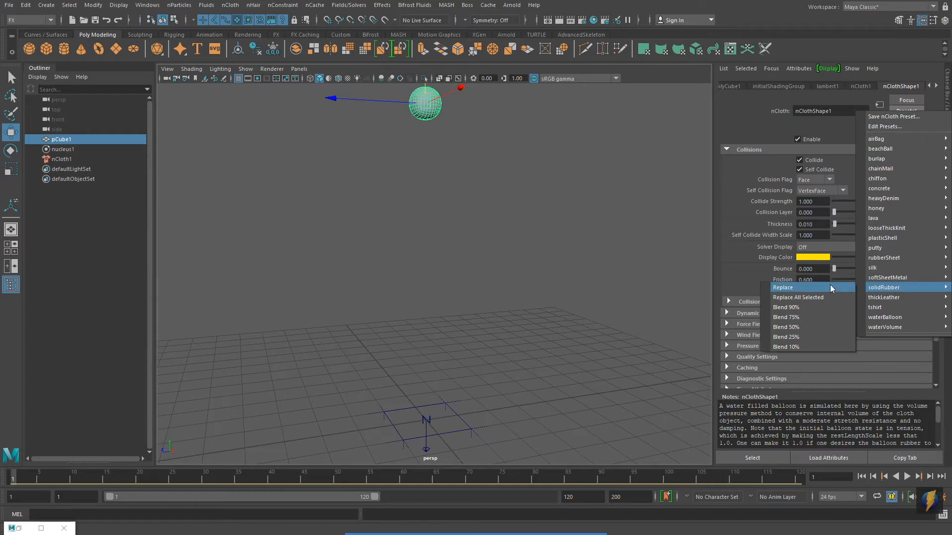
click(813, 289)
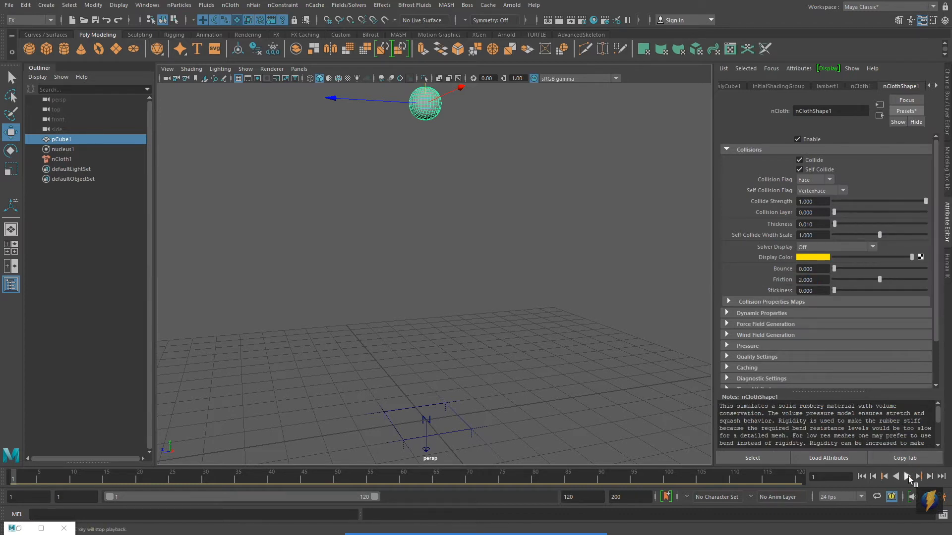
Step: Play the simulation to check how the solidRubber sphere lands on the ground plane, and rewind to frame 1
click(908, 476)
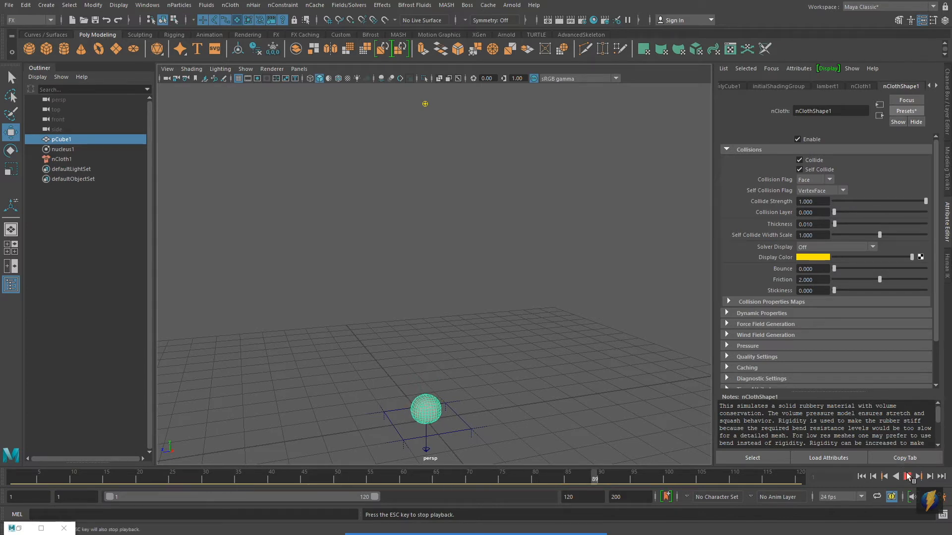
click(908, 476)
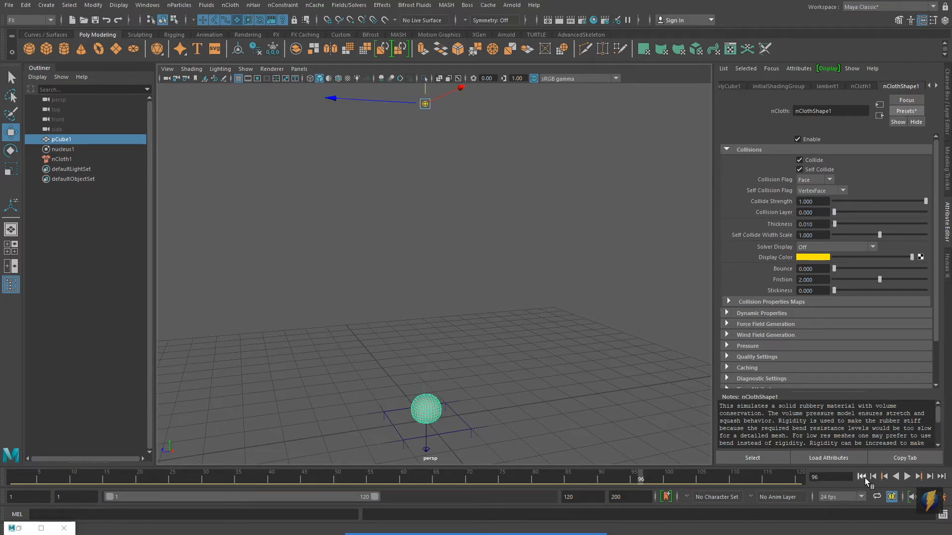
click(862, 476)
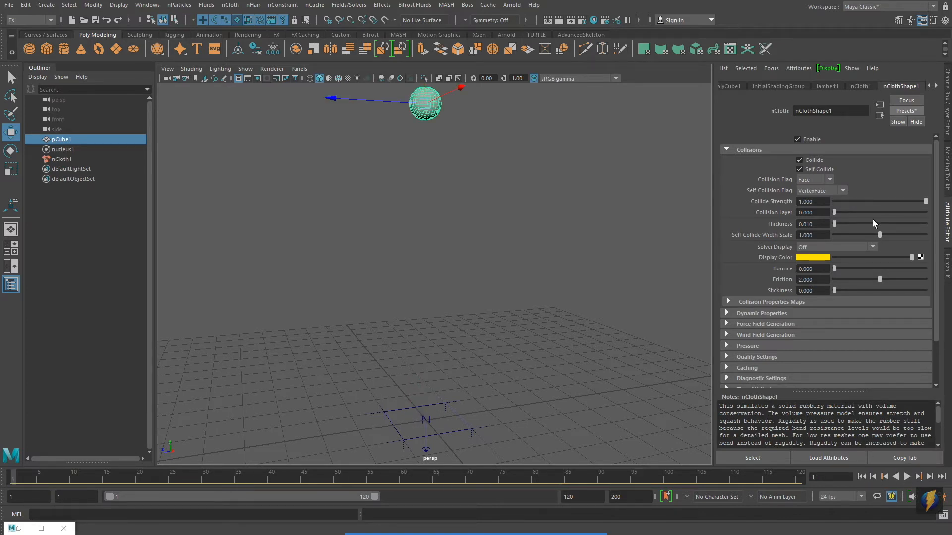
Step: Blend the waterBalloon preset at 50% into the sphere's solidRubber nCloth settings
click(907, 111)
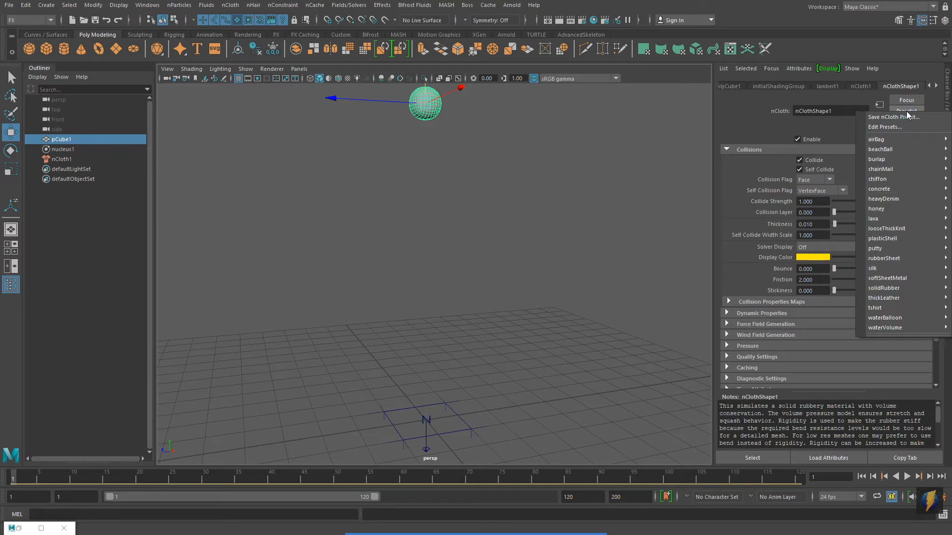
mouse_move(911, 318)
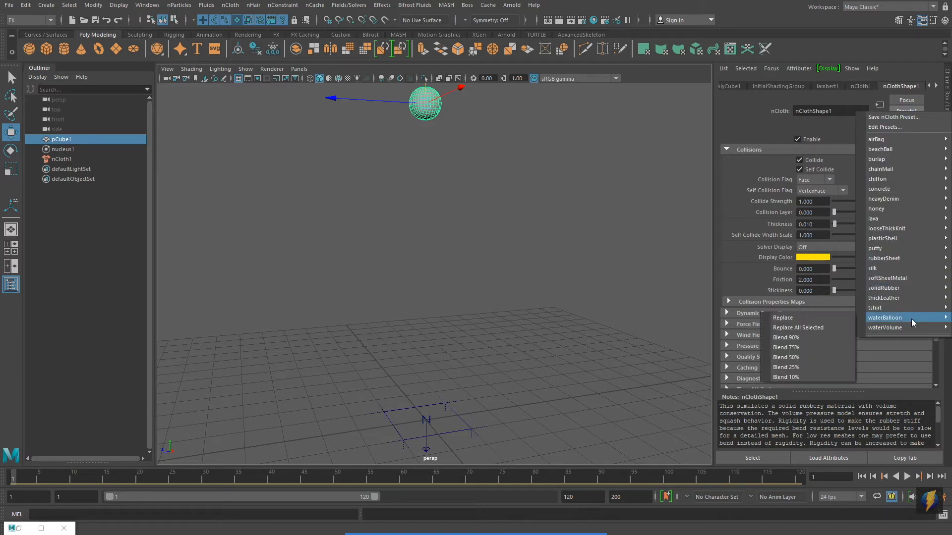
click(823, 357)
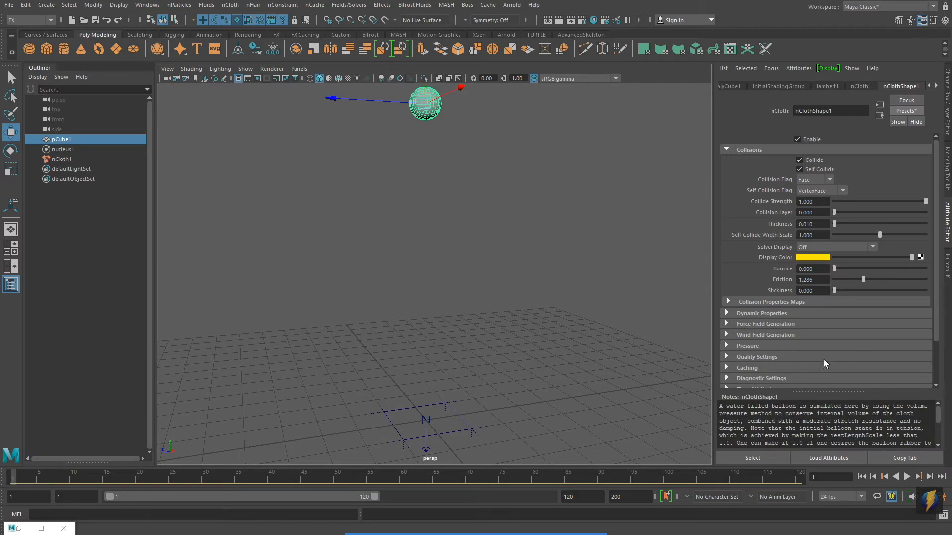
Step: Play the simulation to check how the sphere with the blended solidRubber and waterBalloon settings lands
click(907, 476)
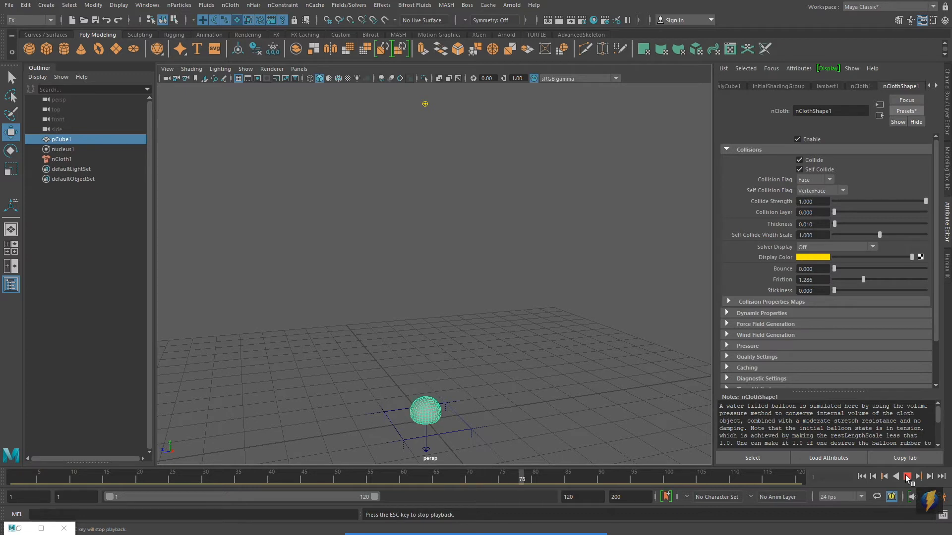
click(907, 475)
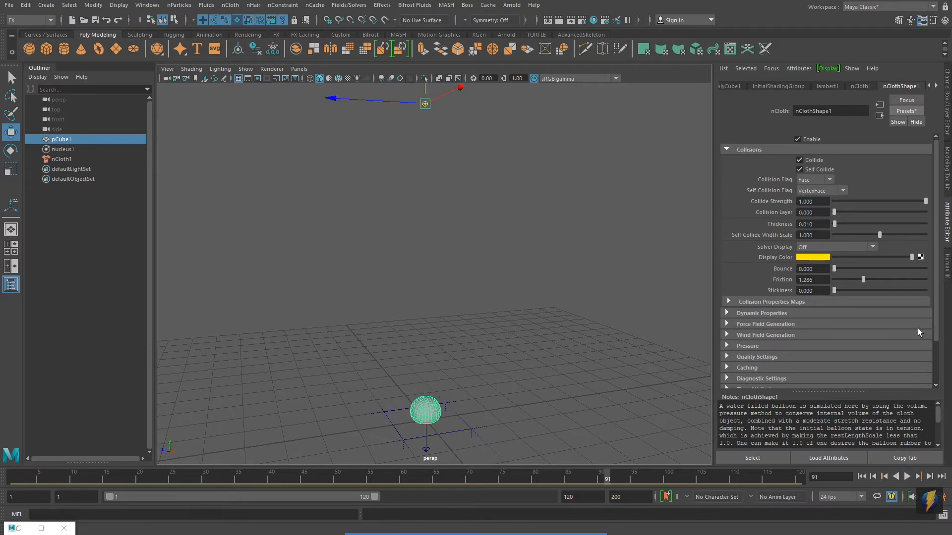
click(907, 111)
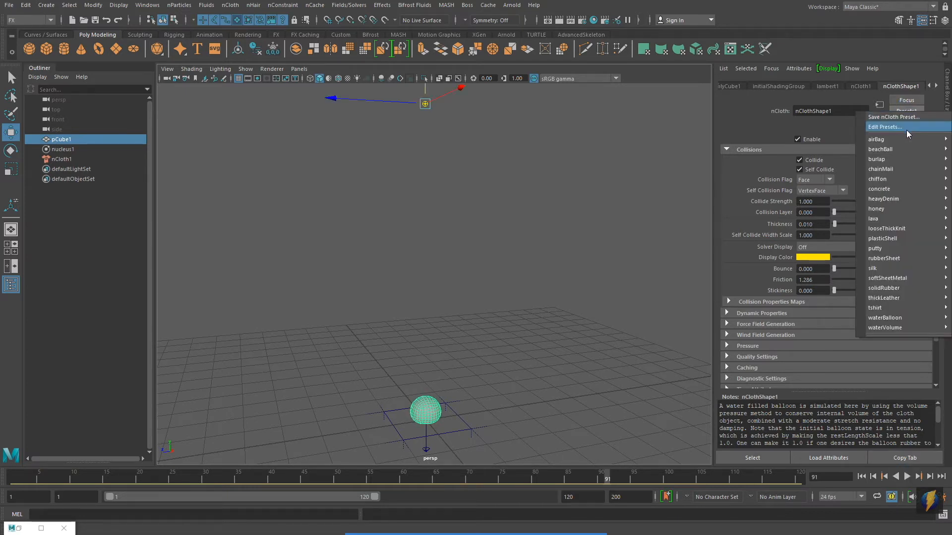
mouse_move(907, 183)
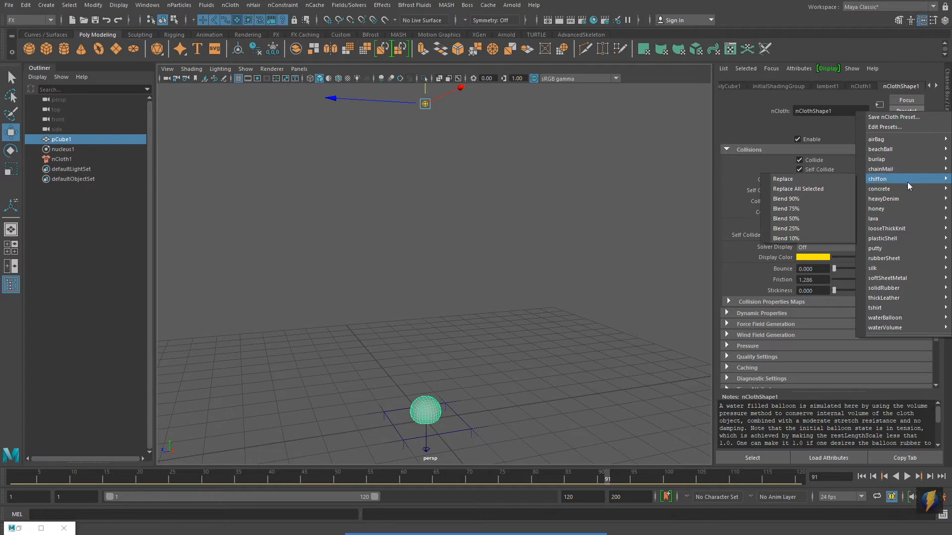
mouse_move(905, 227)
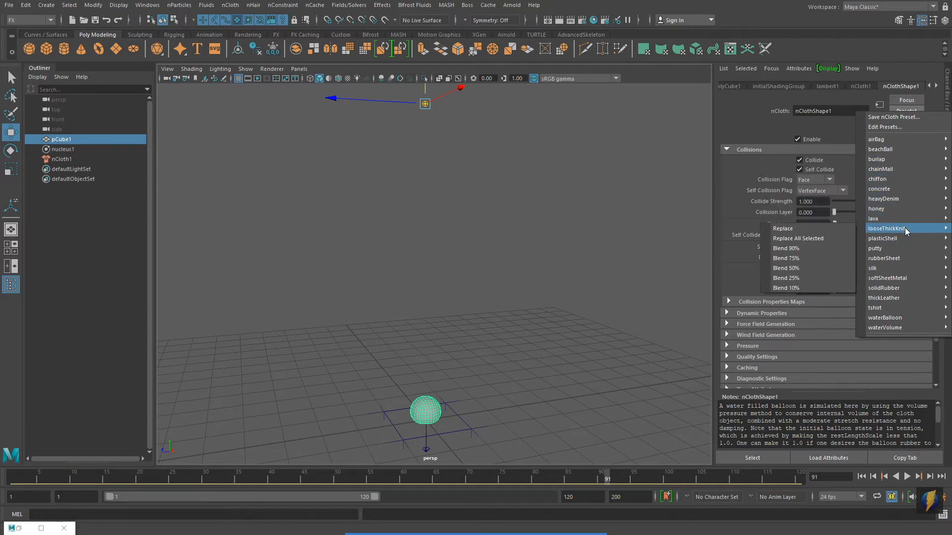
mouse_move(906, 286)
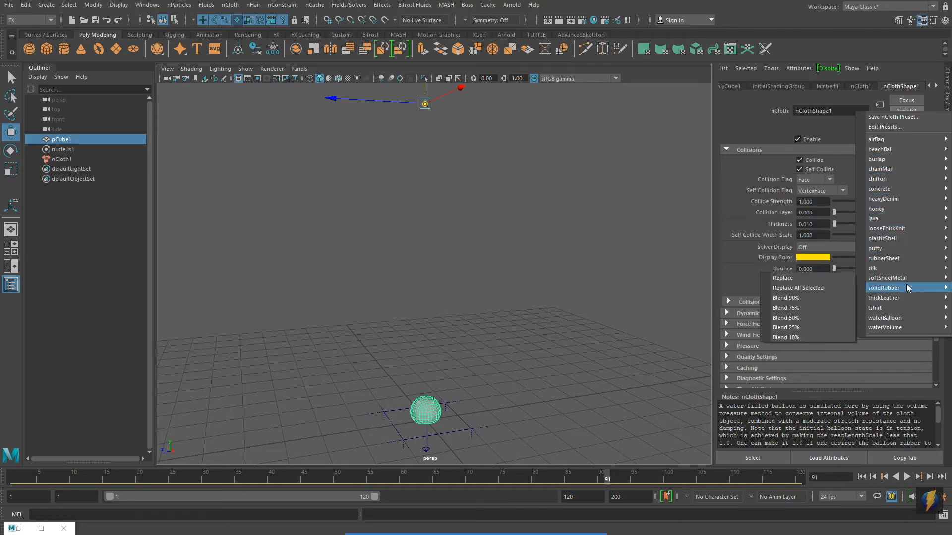
mouse_move(899, 329)
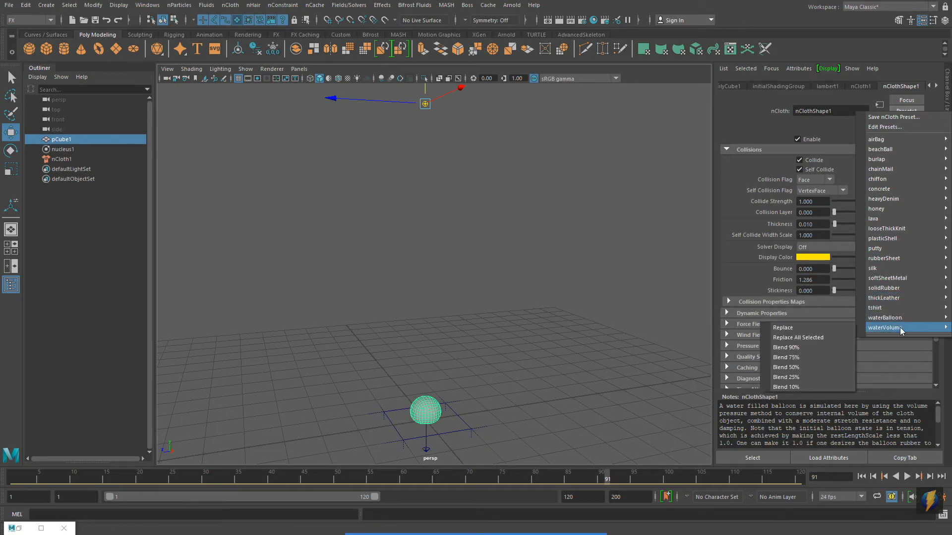
click(543, 200)
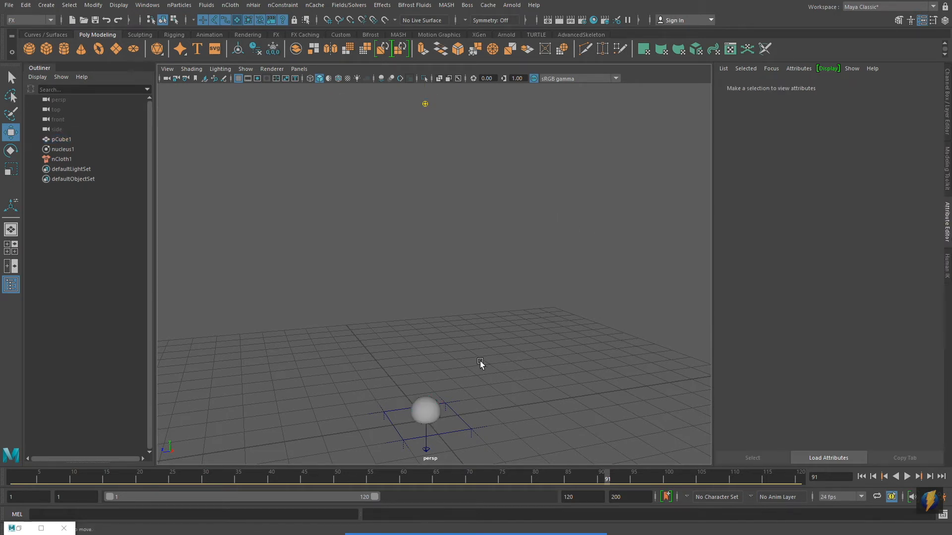
Step: Rewind to frame 1, create a polygon cube and scale it into a flat slab of about 2.449 × 0.41 × 2.449
click(862, 477)
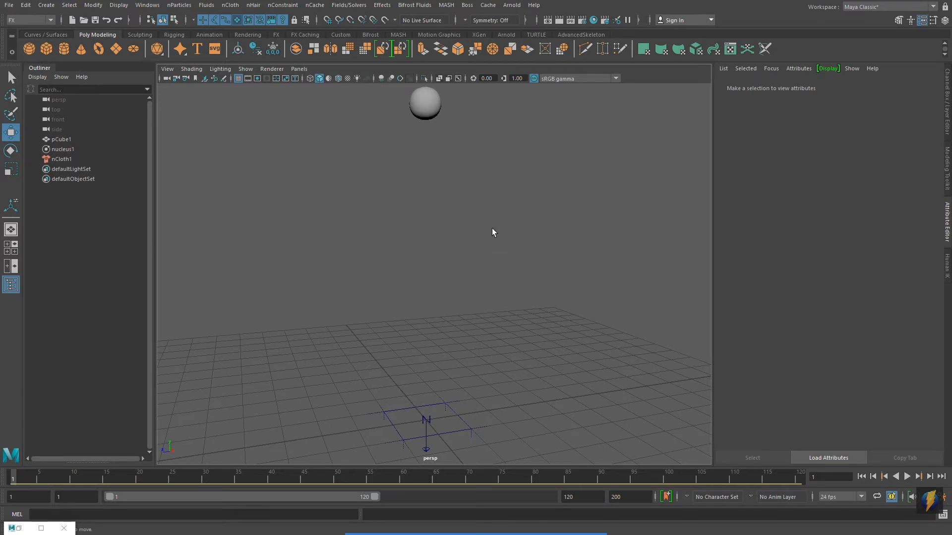
alt+right_drag(492, 228, 472, 221)
alt+drag(521, 221, 513, 222)
click(47, 48)
key(r)
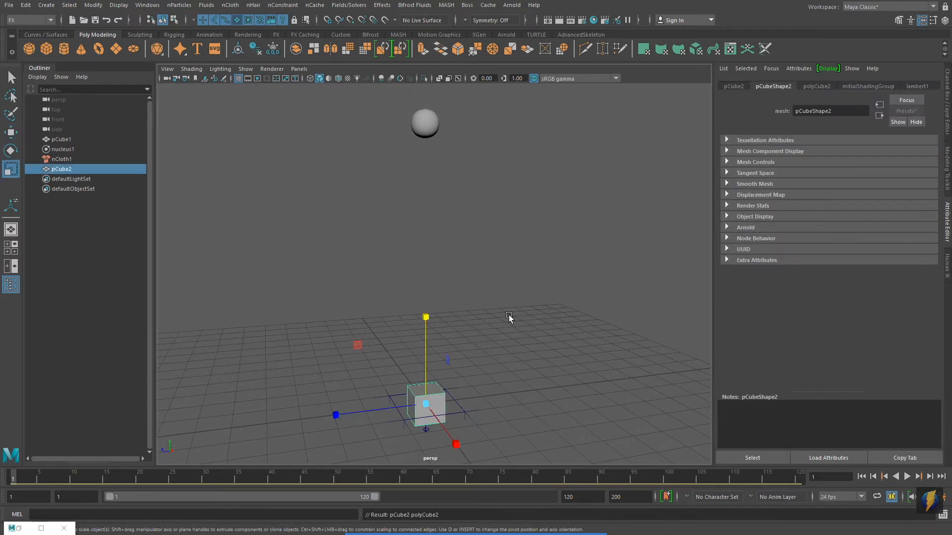
drag(422, 404, 437, 285)
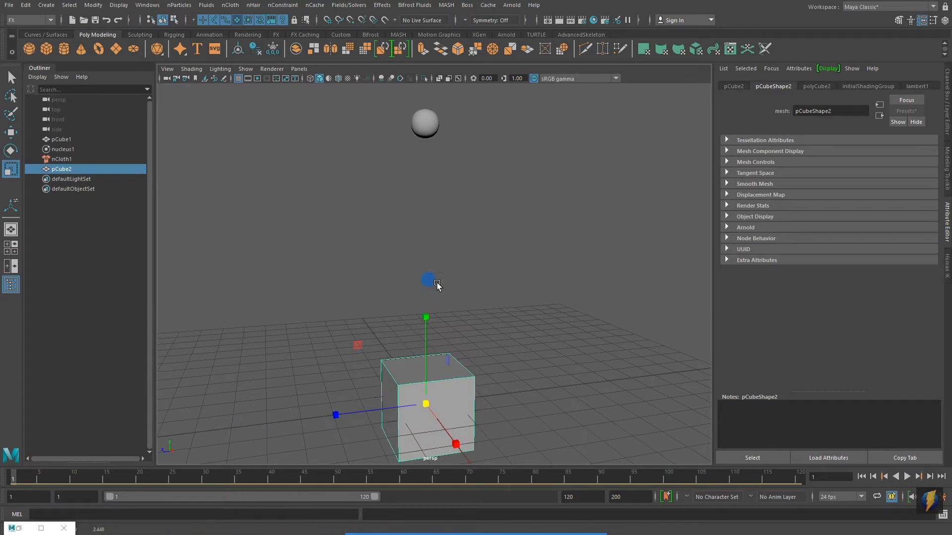
drag(427, 317, 428, 389)
Step: Raise the slab below the sphere to about 6.851 in Y and set its Rotate X to -45
key(w)
drag(430, 353, 456, 128)
key(e)
alt+drag(508, 193, 512, 213)
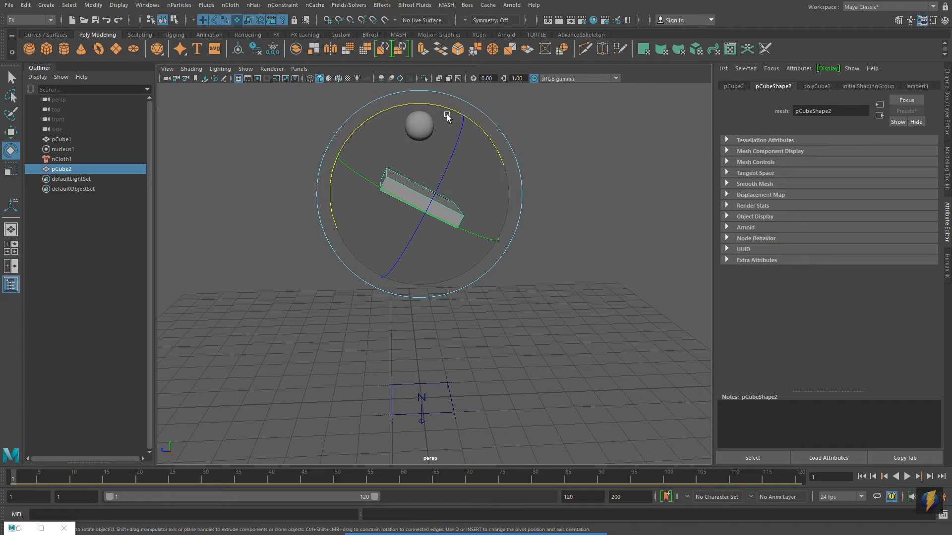
drag(441, 105, 457, 116)
click(948, 111)
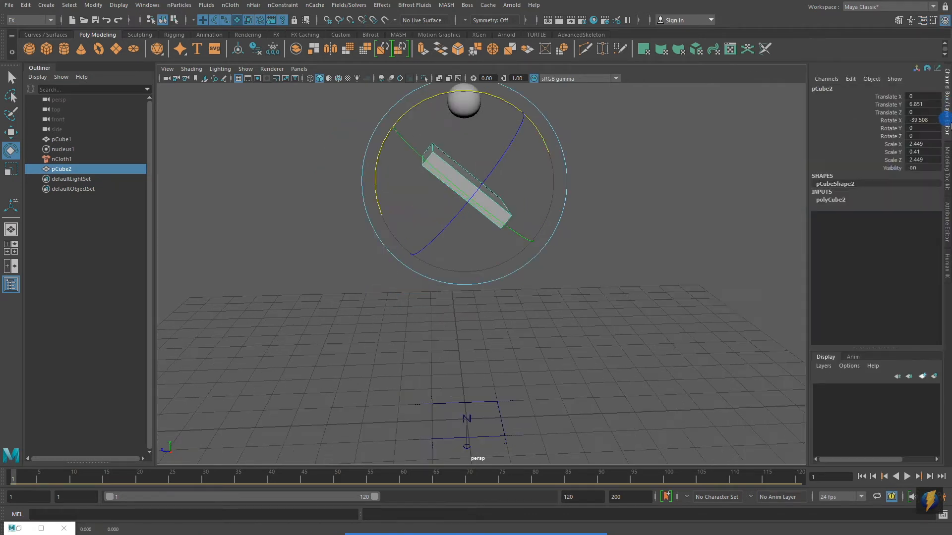
click(920, 121)
text(-45)
key(Return)
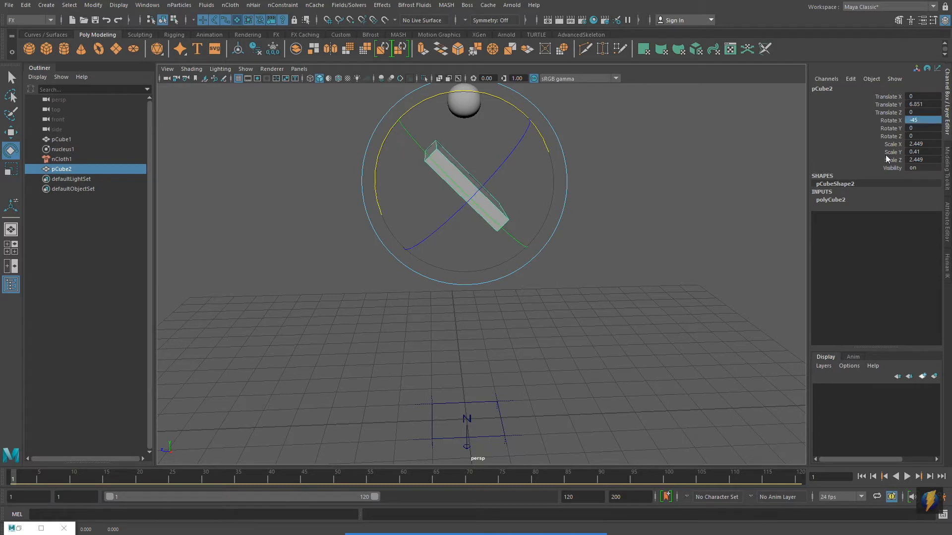
Step: Shift the tilted slab to about 0.407 in Z and make it an nCloth passive collider
click(12, 132)
drag(438, 184, 425, 181)
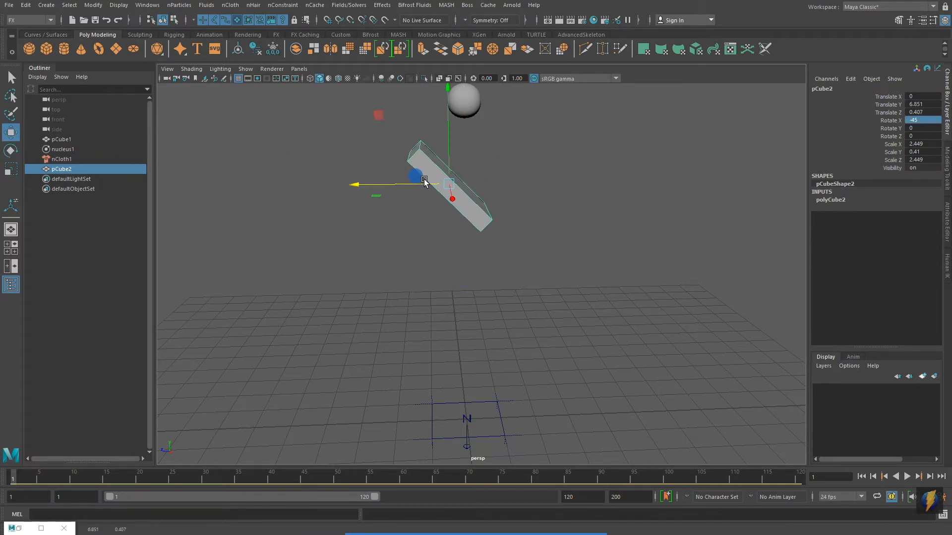
alt+drag(492, 198, 473, 210)
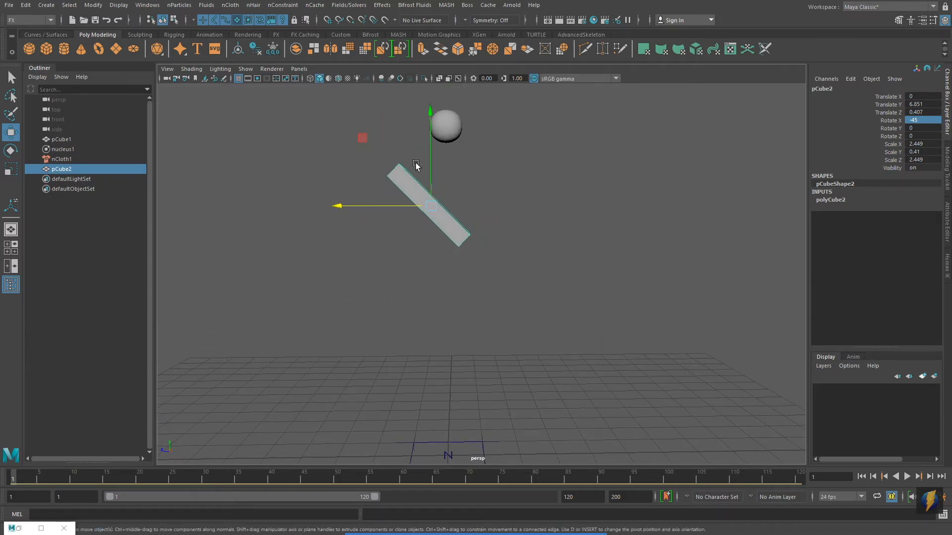
alt+drag(415, 165, 355, 119)
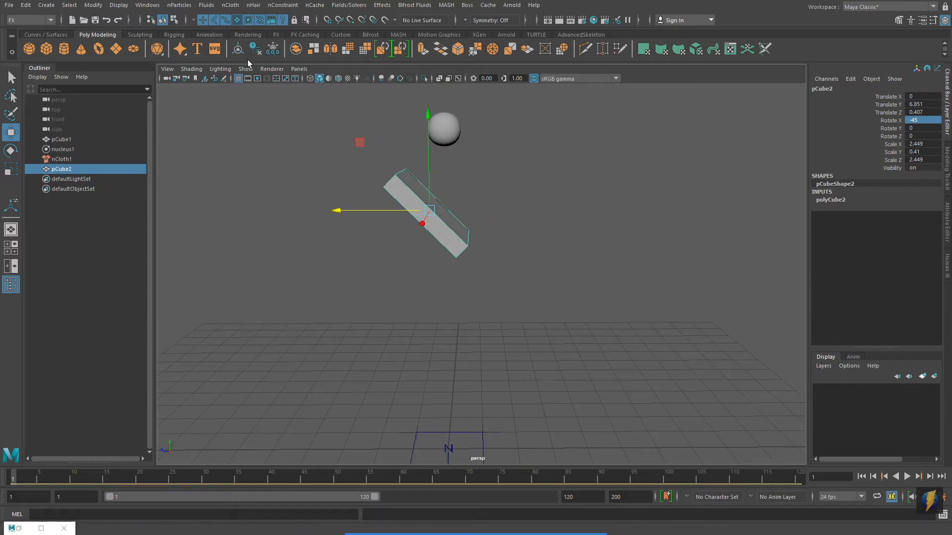
click(231, 5)
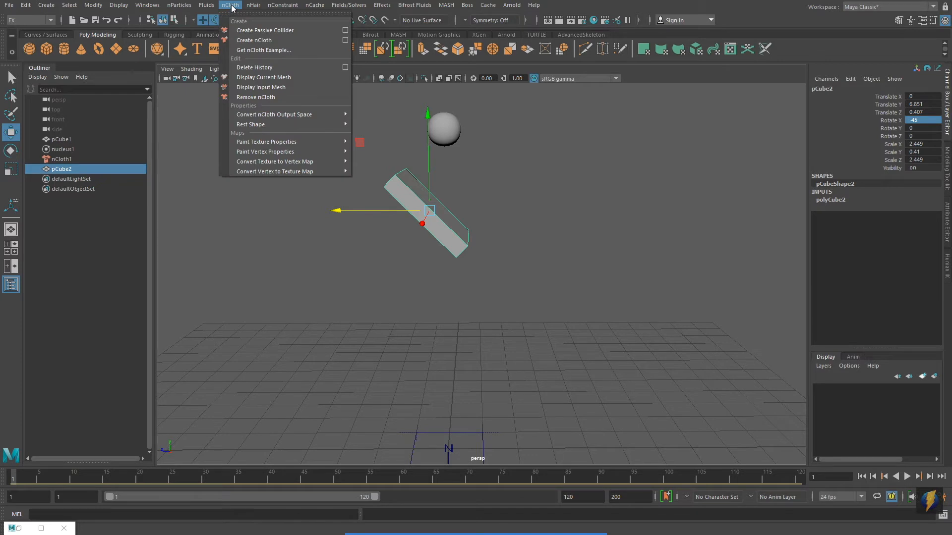
click(282, 30)
Step: Play the simulation to check how the sphere collides with the tilted slab, and stop the playback
alt+drag(640, 342, 570, 337)
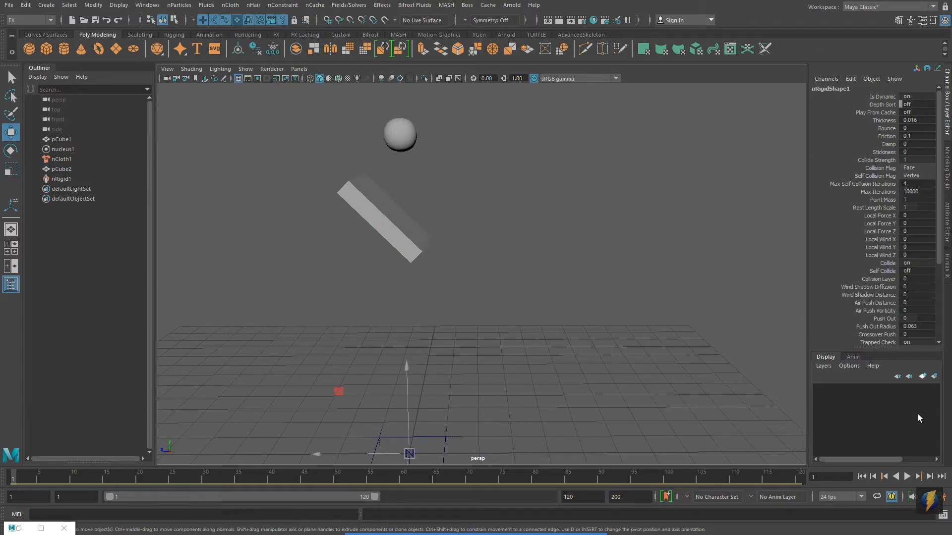
click(907, 476)
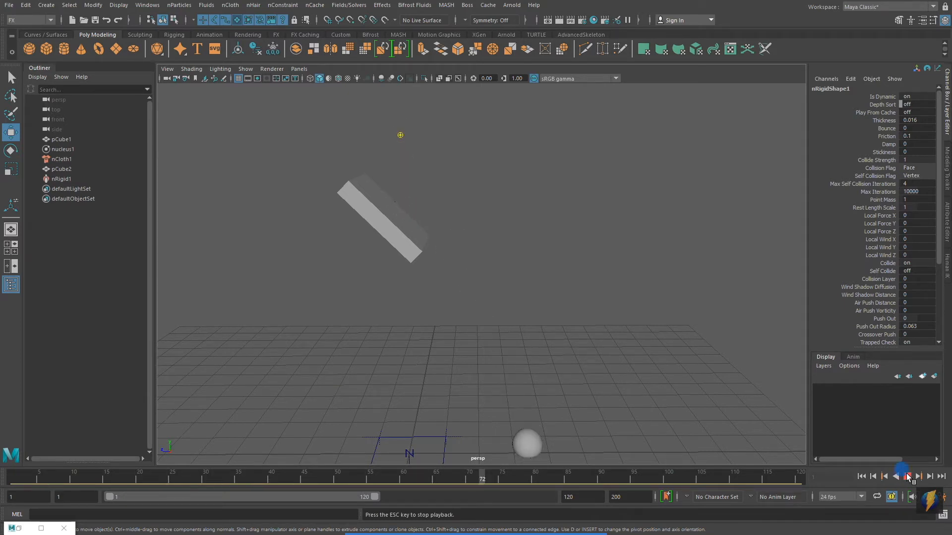
click(906, 474)
Step: Duplicate the tilted slab and set the copy's Rotate X to 45
click(412, 258)
scroll(582, 306, down, 2)
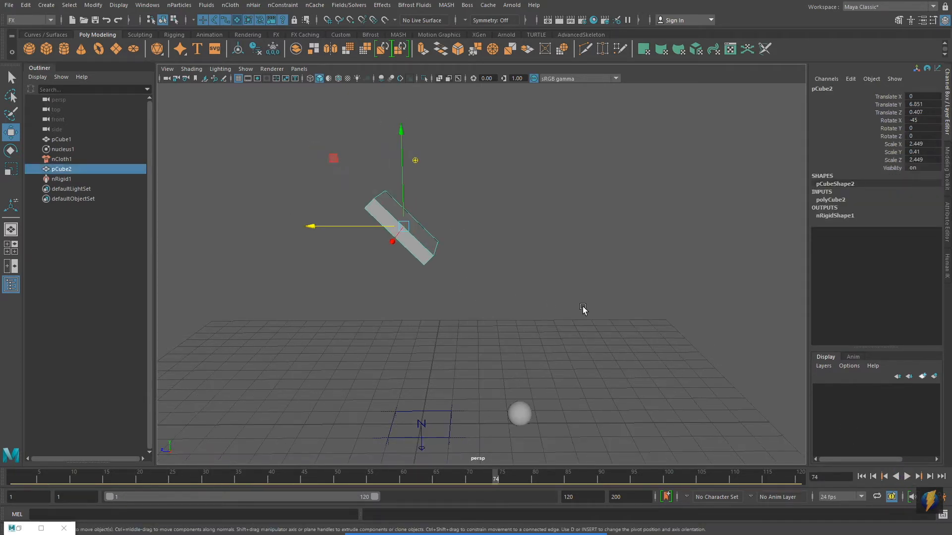
key(ctrl+d)
key(e)
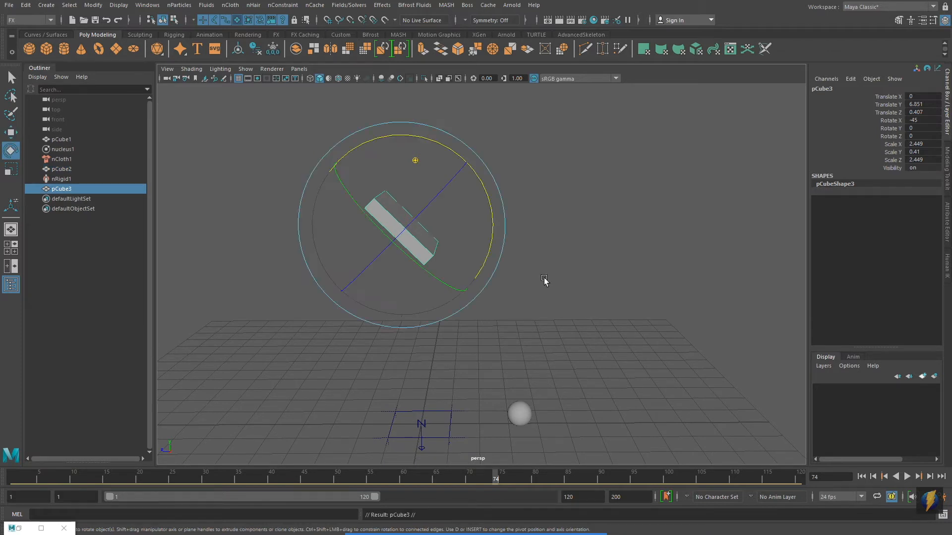
drag(489, 211, 369, 142)
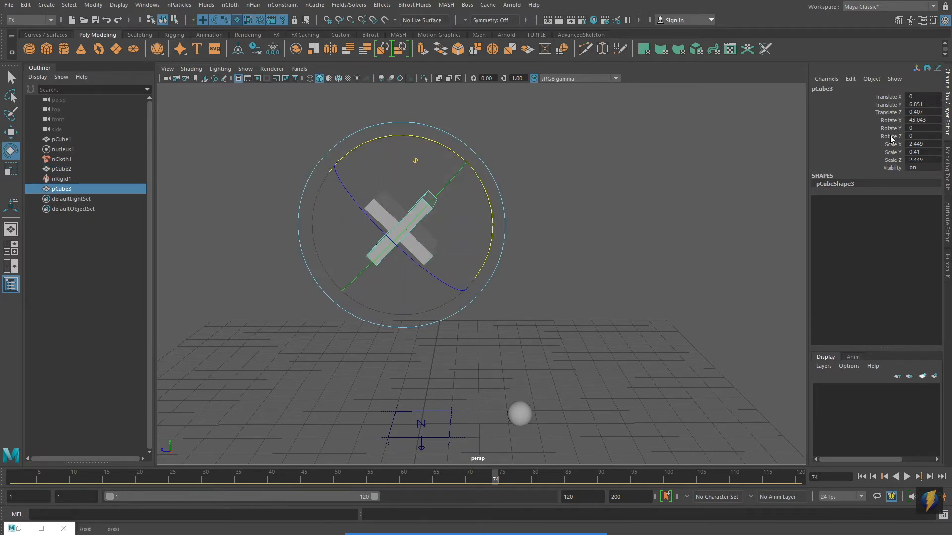
double_click(917, 121)
key(Return)
Step: Move the second slab to about 4.503 in Y and -2.529 in Z, and play the simulation to check the sphere's path
click(12, 132)
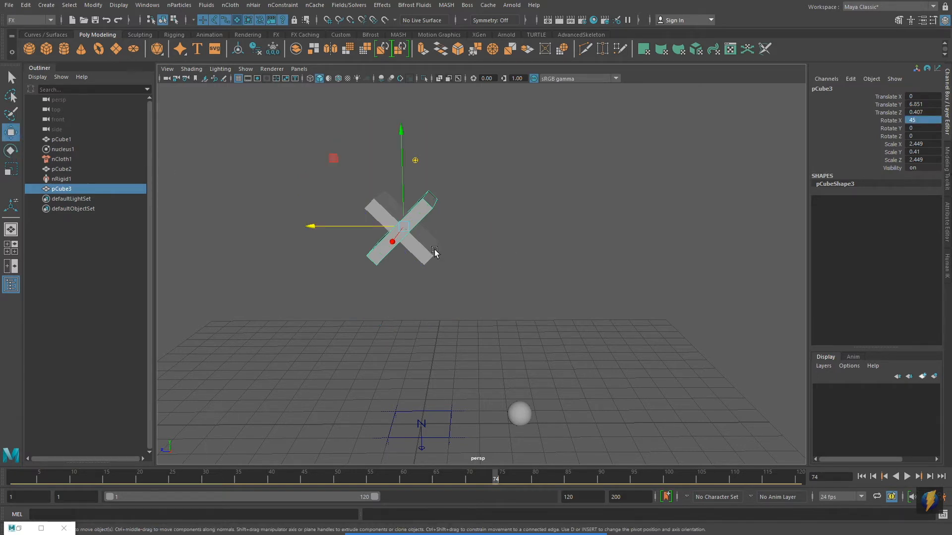
middle_drag(337, 161, 427, 231)
click(872, 477)
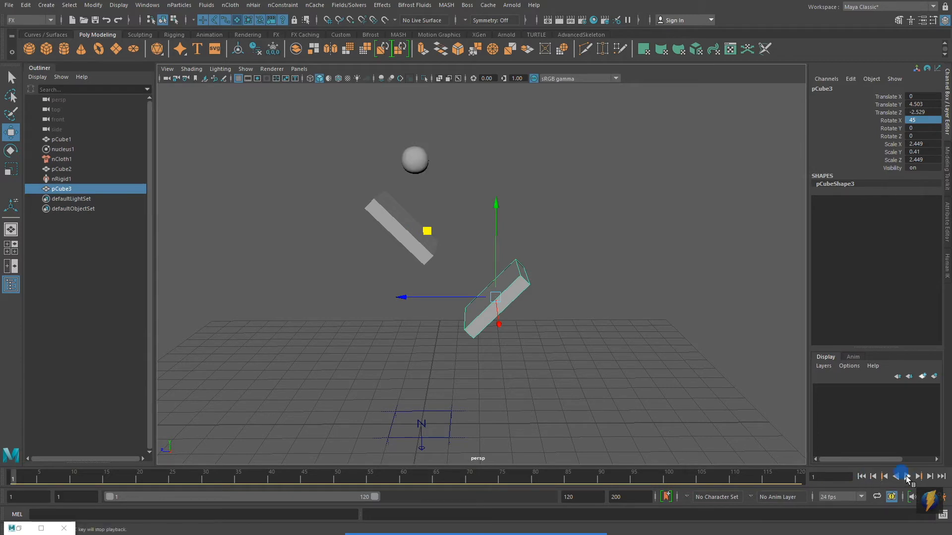
click(907, 477)
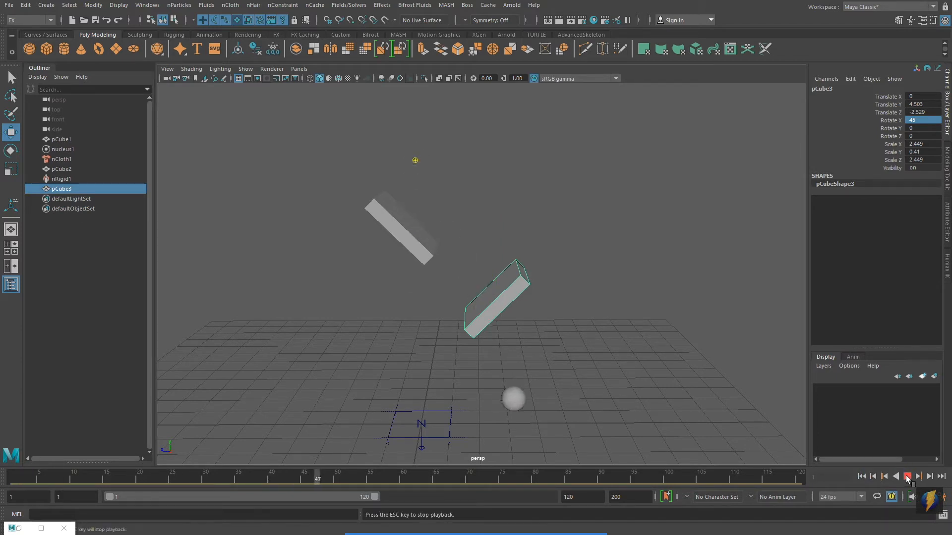
click(905, 476)
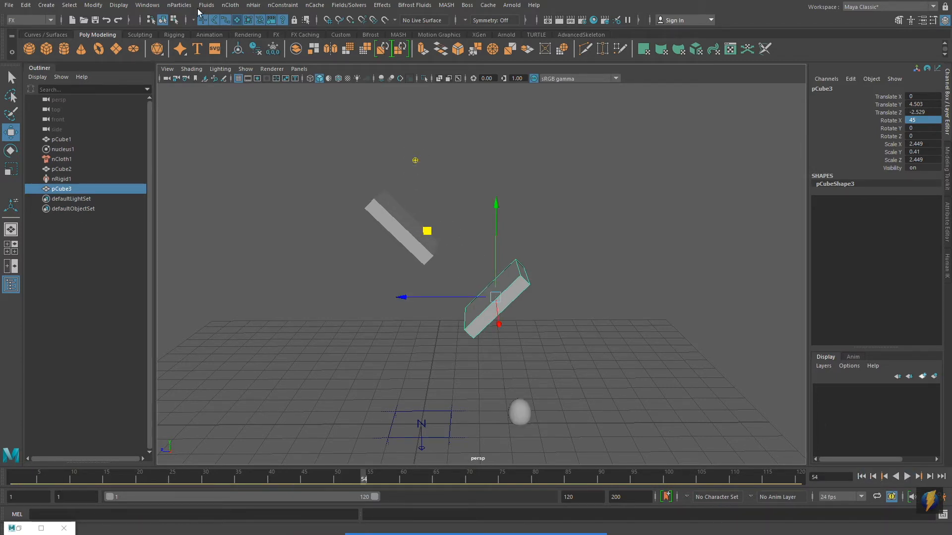
Step: Make the second slab an nCloth passive collider, play the simulation to check the bounce, and rewind to frame 1
click(226, 7)
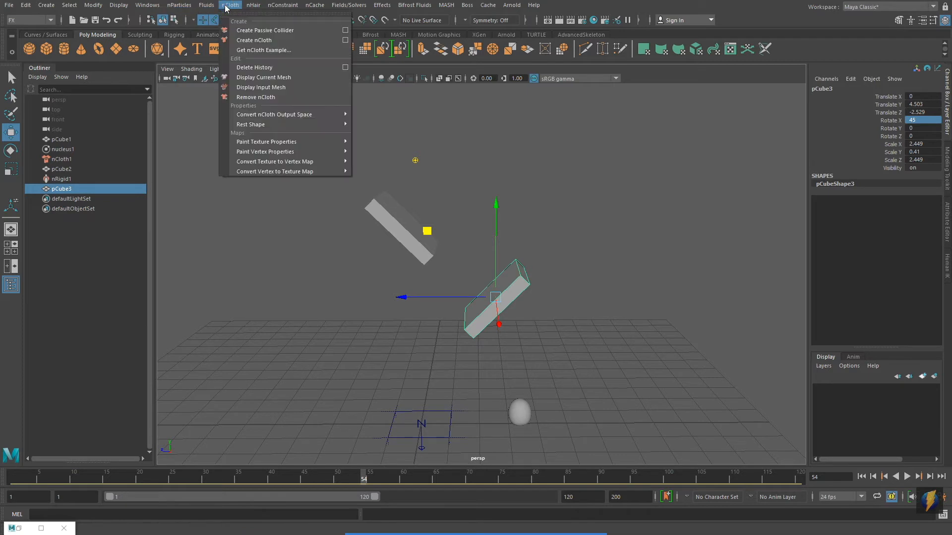
click(266, 30)
click(894, 475)
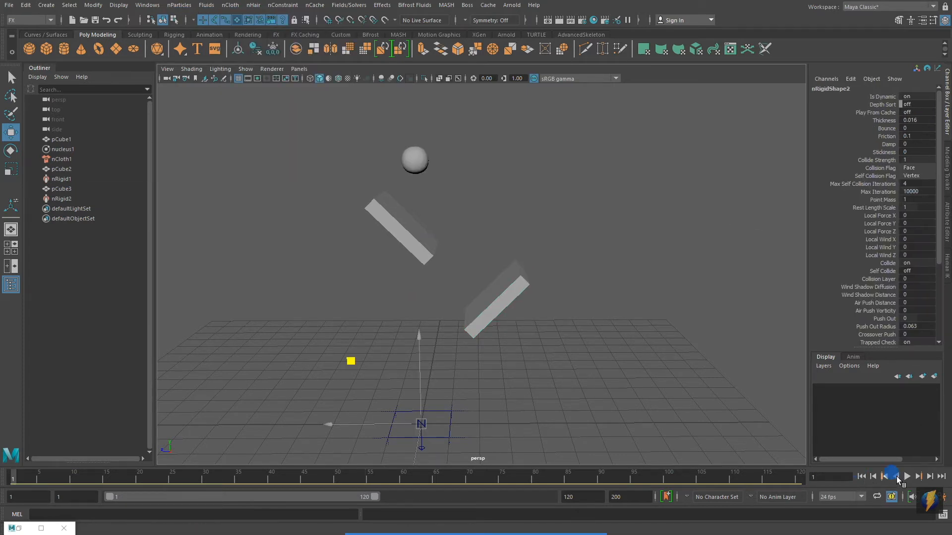
click(907, 475)
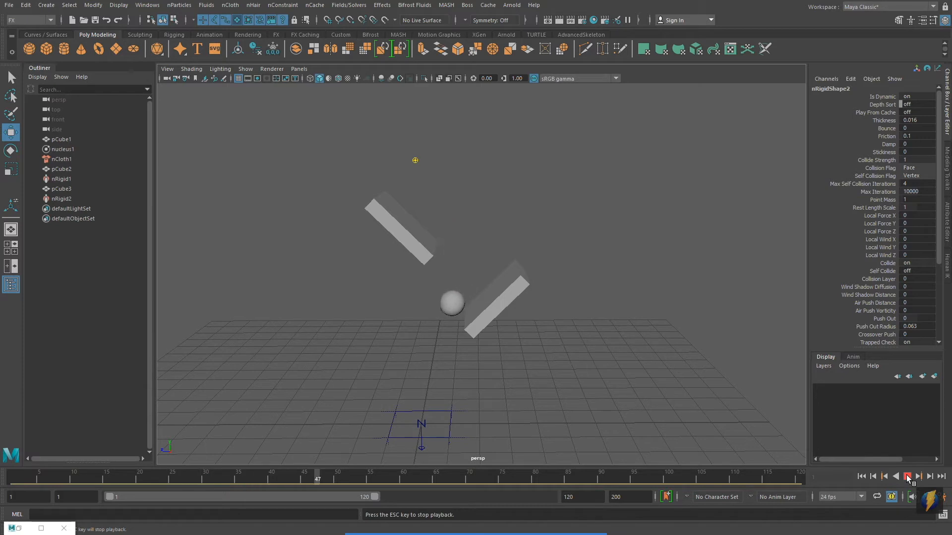
click(907, 478)
click(861, 477)
Step: Duplicate the lower tilted slab and set the copy's Translate Y, Translate Z and Rotate X to 0
alt+drag(650, 329, 578, 216)
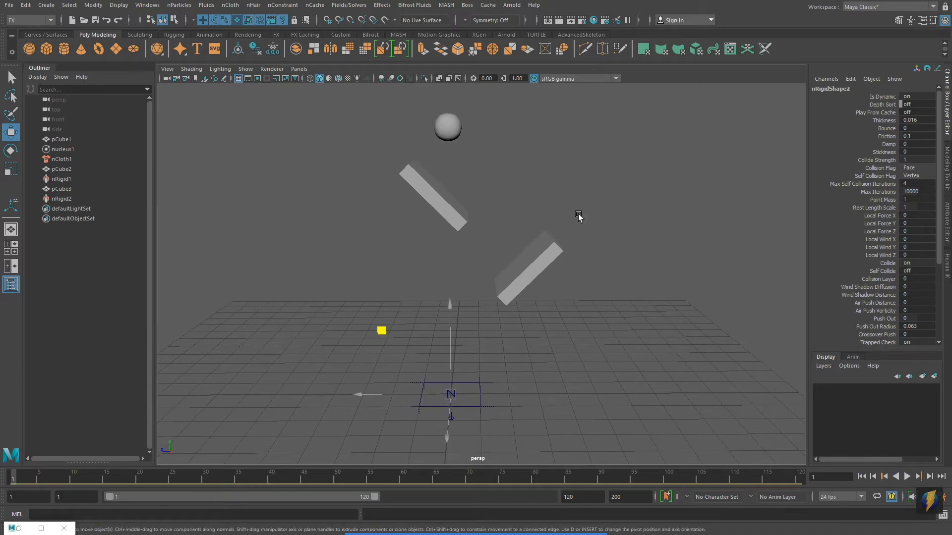
click(545, 265)
key(ctrl+d)
drag(931, 105, 931, 112)
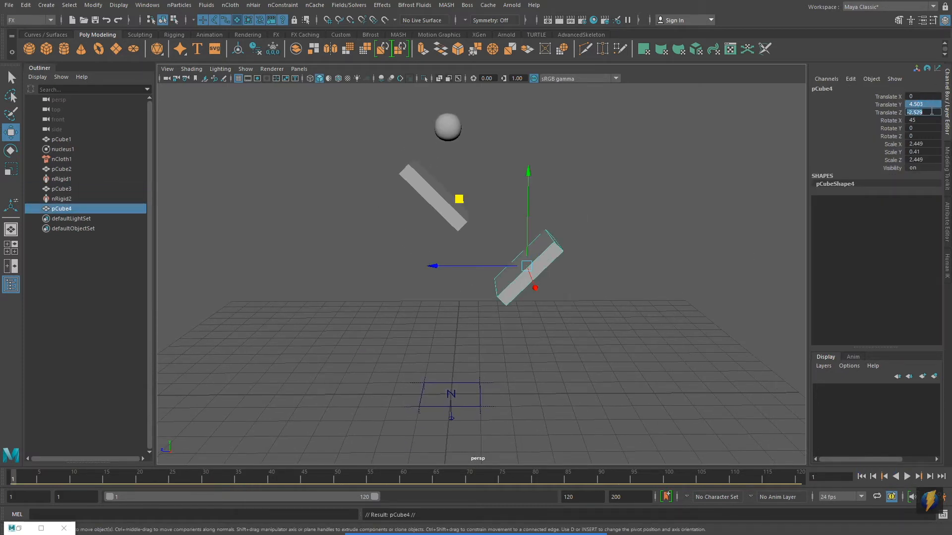
text(0)
key(Return)
key(e)
click(891, 120)
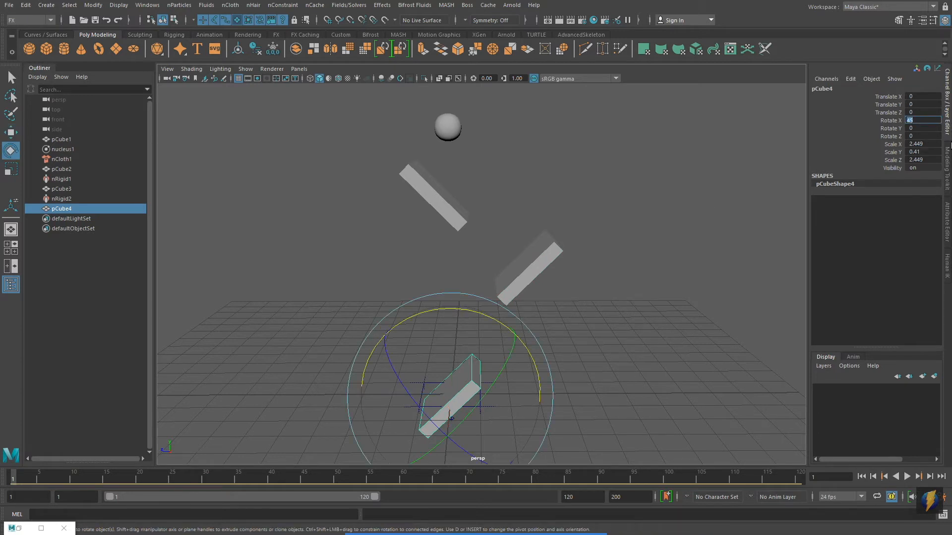
text(0)
key(Return)
Step: Play the simulation until the sphere reaches the flat slab, and shift the slab beneath it to about 0.696 in Z and 0.238 in Y
click(908, 477)
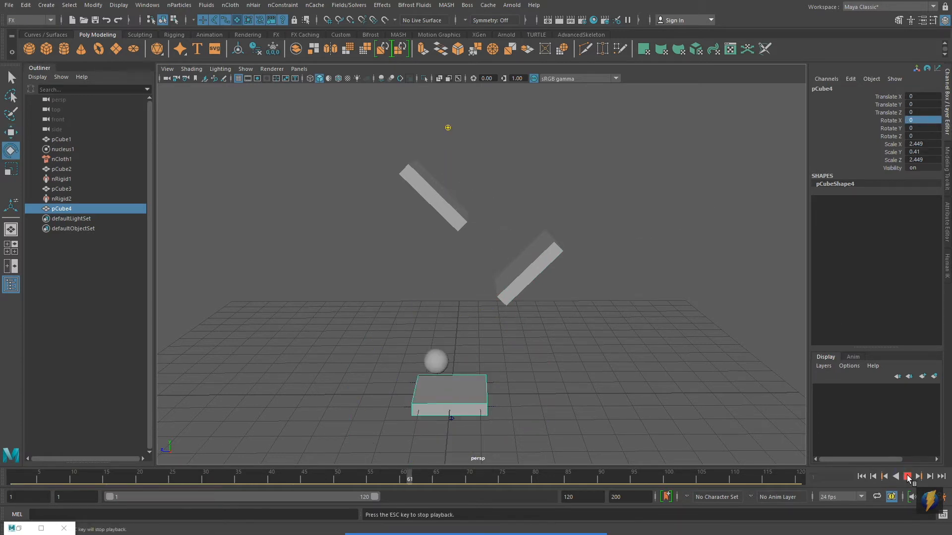
key(Escape)
key(w)
drag(435, 395, 413, 395)
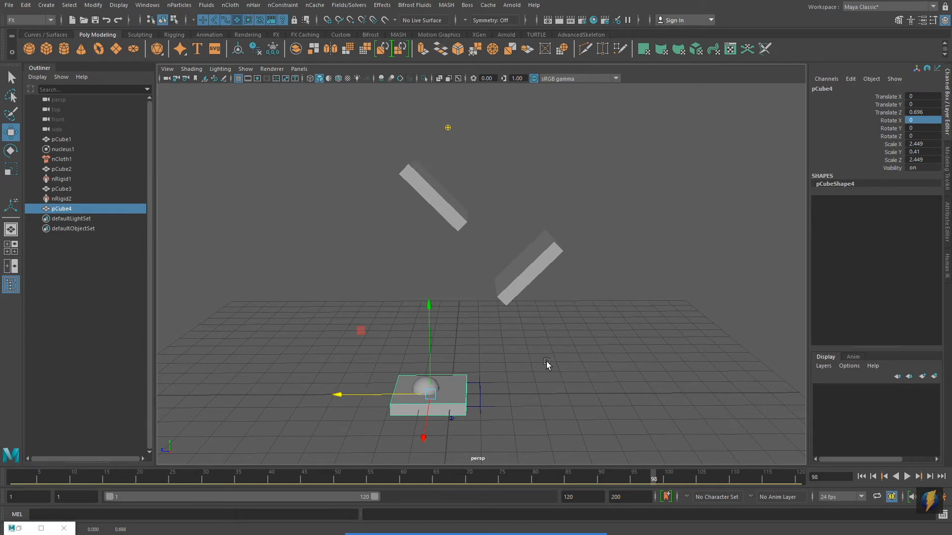
alt+middle_drag(551, 334, 580, 328)
key(space)
key(space)
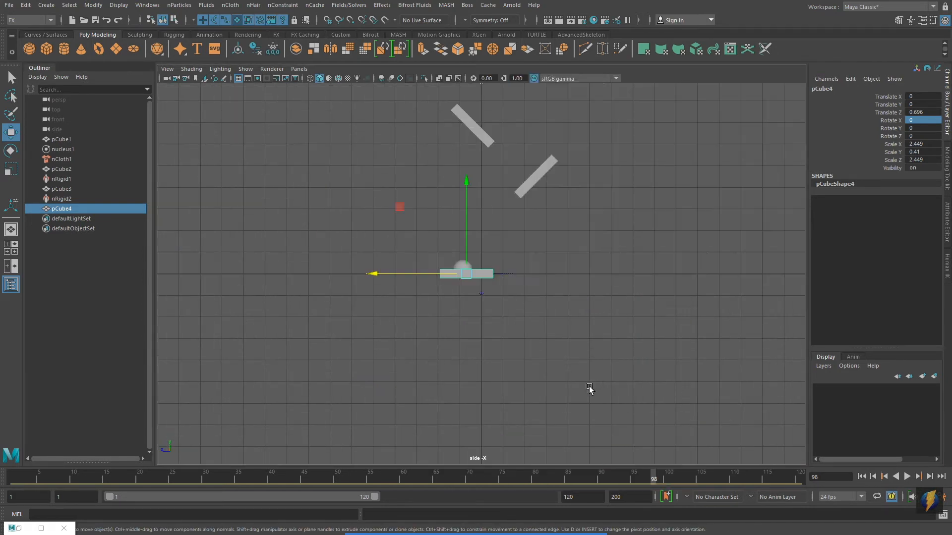
drag(452, 227, 453, 216)
key(space)
key(space)
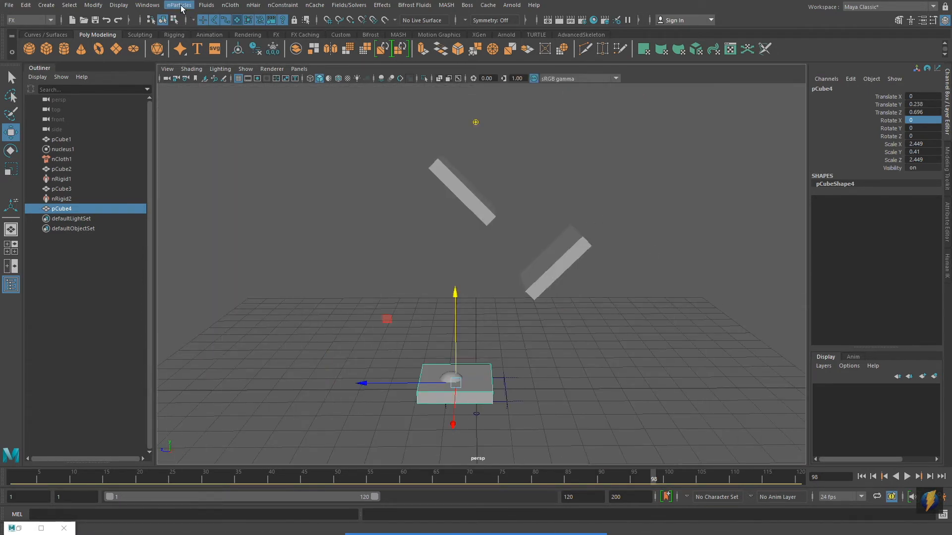
Step: Make the flat slab an nCloth passive collider and play the simulation from frame 1, stopping at frame 90
click(230, 5)
click(248, 29)
click(906, 476)
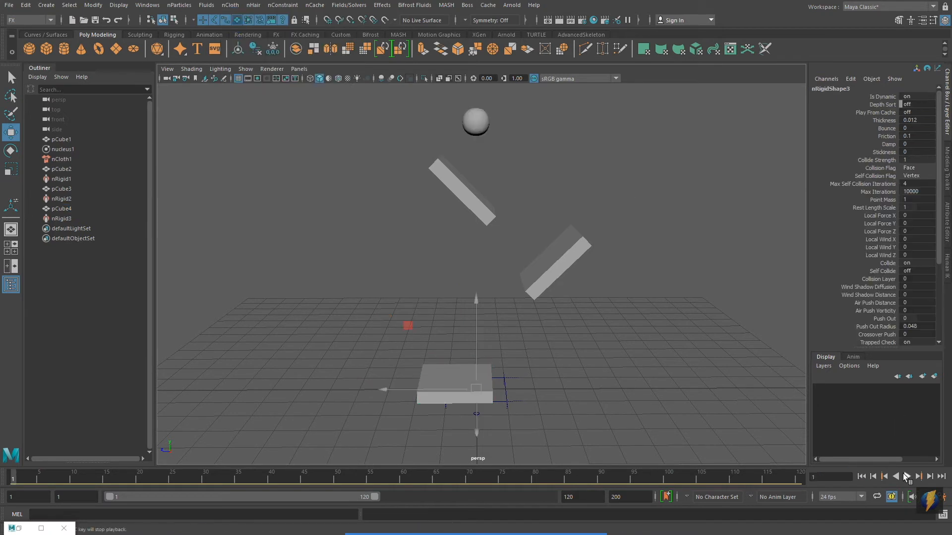
click(906, 477)
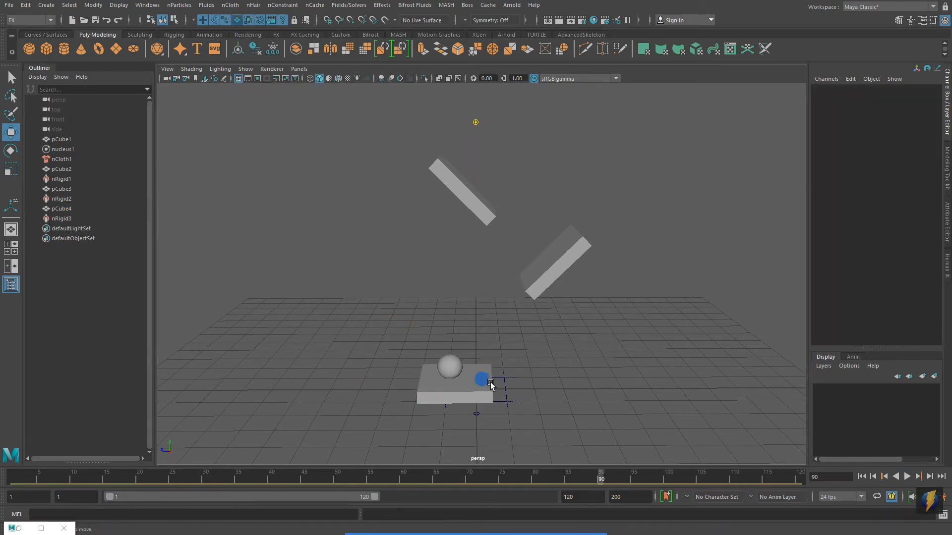
Step: Keyframe the flat slab at frame 90 and at frame 100 with Translate Z about 3.524, and play back the sideways push
click(476, 384)
key(s)
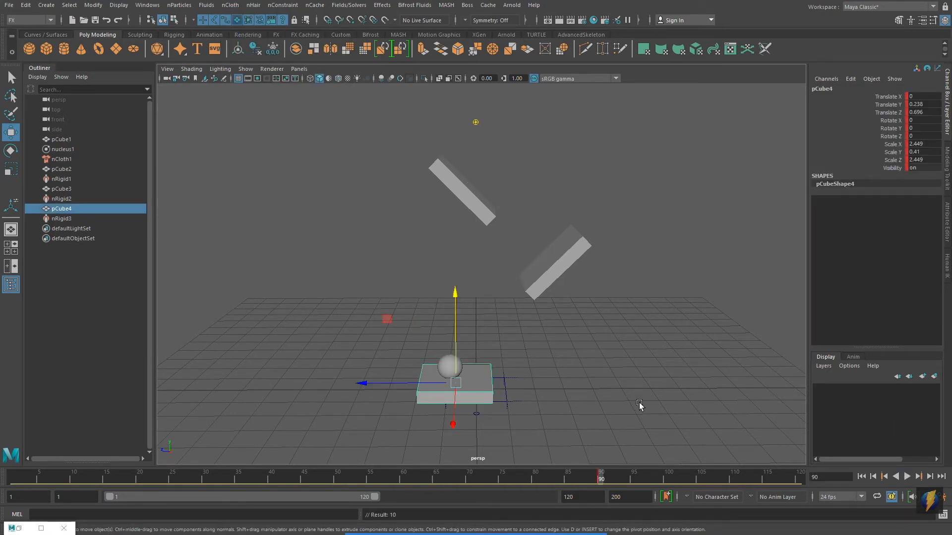
drag(599, 478, 668, 481)
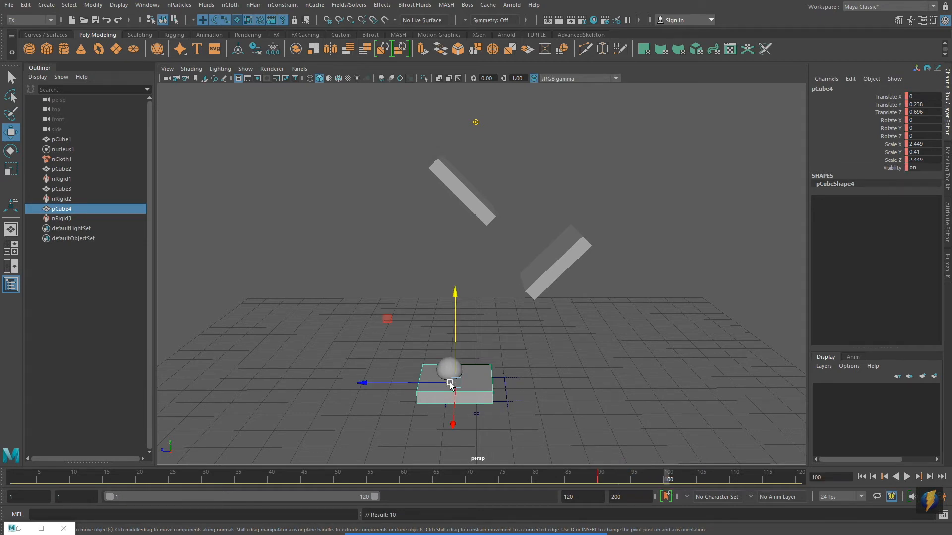
drag(439, 384, 357, 383)
key(s)
click(861, 476)
click(907, 476)
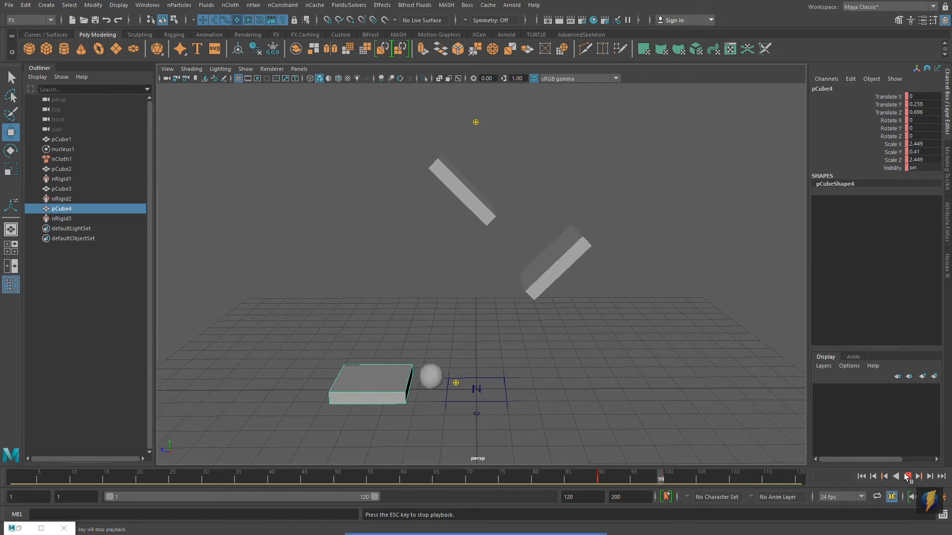
click(906, 476)
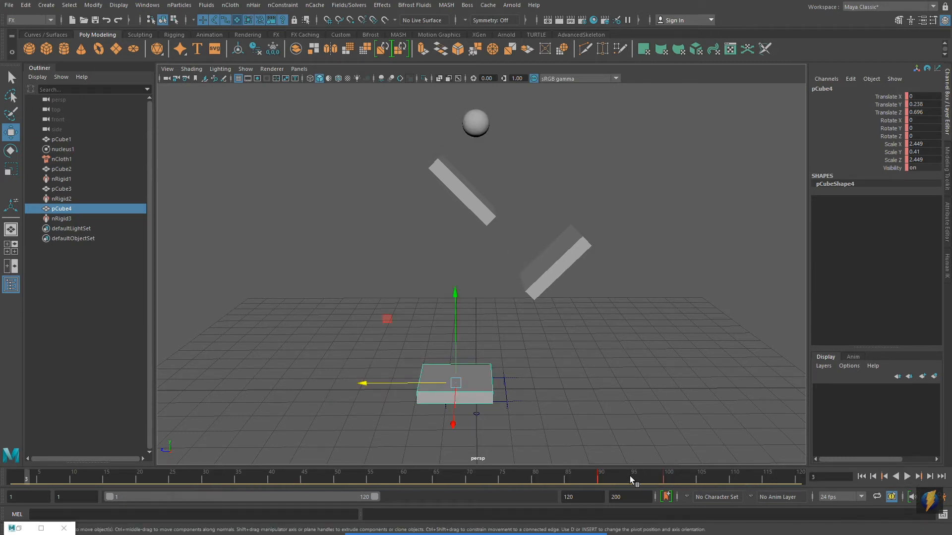
Step: At frame 100, rotate the moving slab to about 36.64 in X, and play the simulation to check how it hits the sphere
click(665, 478)
key(e)
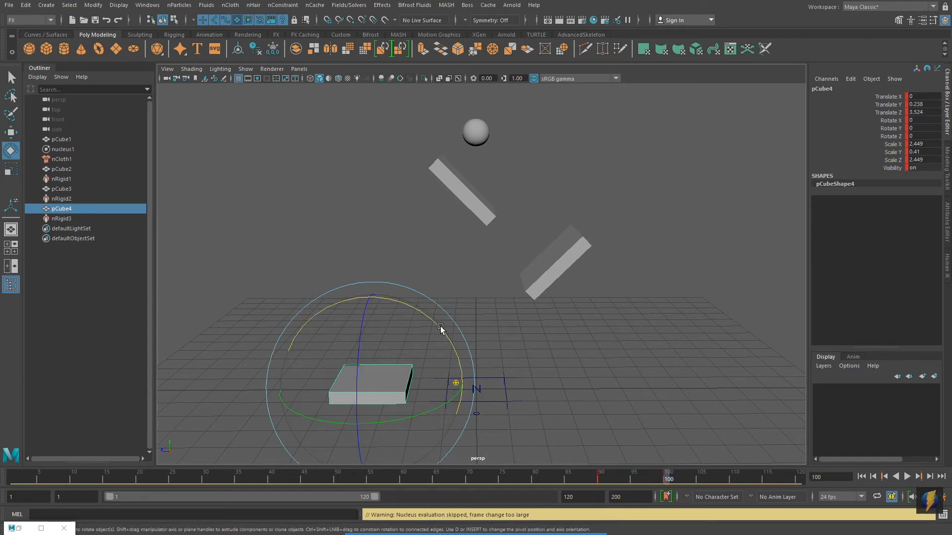
drag(441, 326, 396, 304)
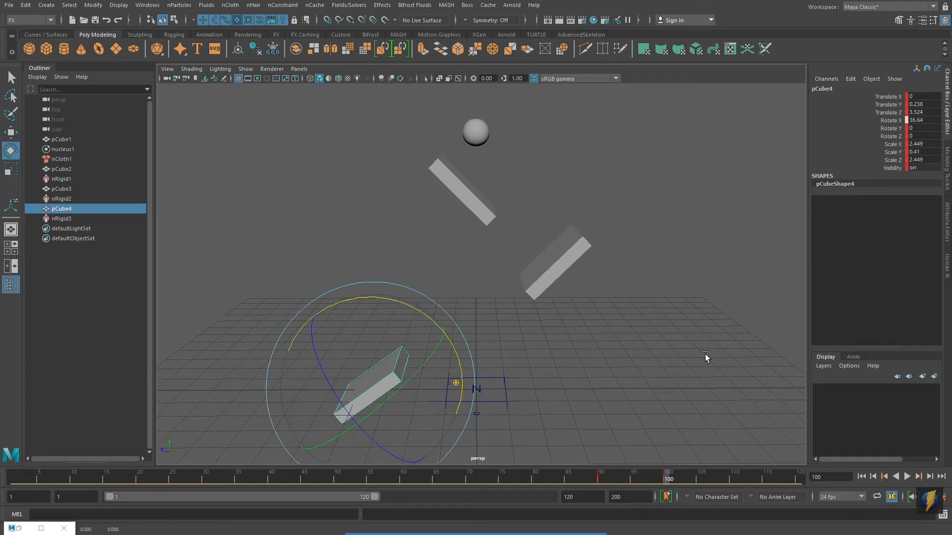
click(867, 475)
click(907, 476)
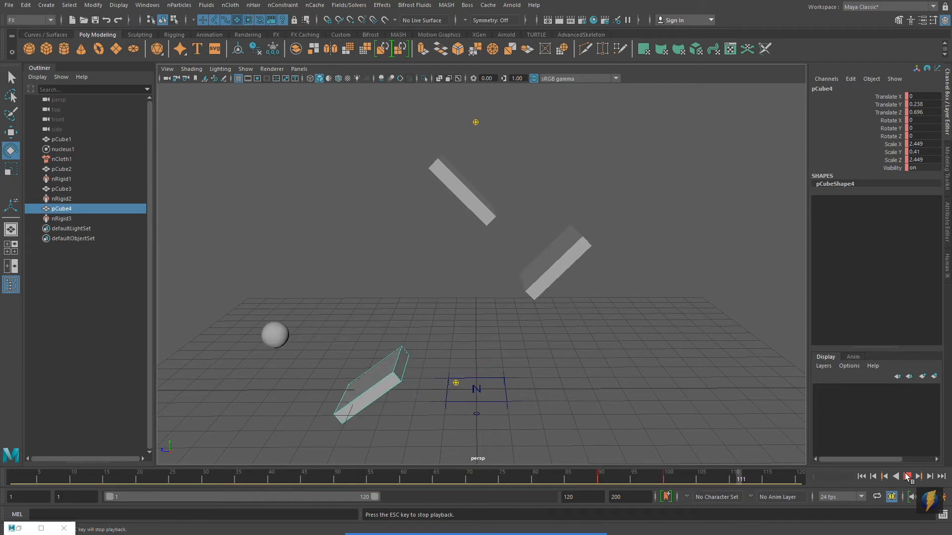
click(907, 477)
Step: Set the playback range's end frame to 200 and play the longer simulation
click(586, 495)
text(20)
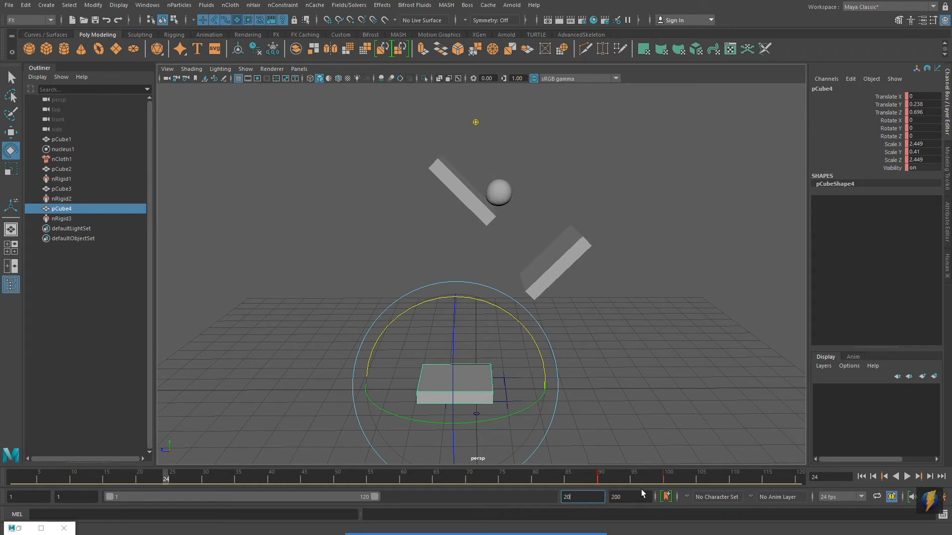
text(0)
key(Return)
alt+middle_drag(575, 384, 641, 386)
click(908, 473)
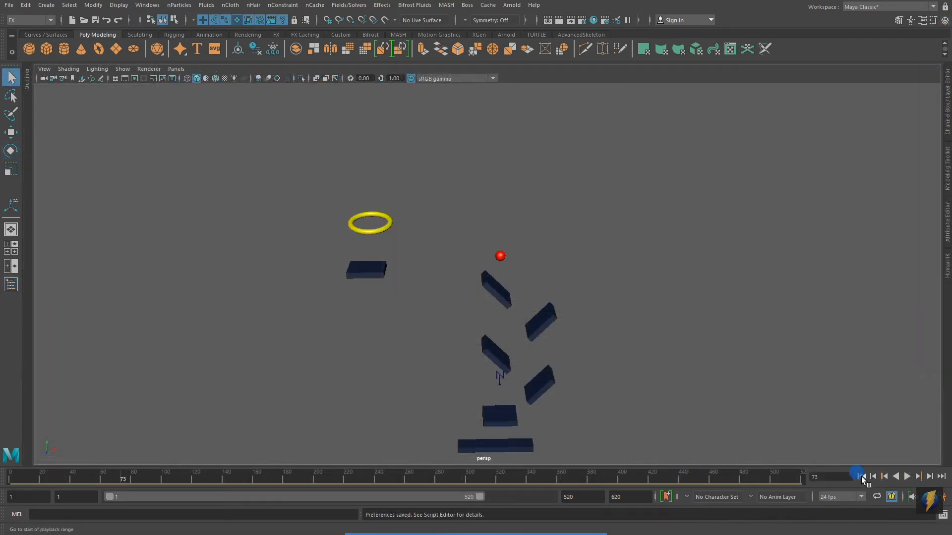
Step: Play the example simulations of the red ball on the blue slabs and the purple ball near the large cube
click(861, 477)
click(908, 477)
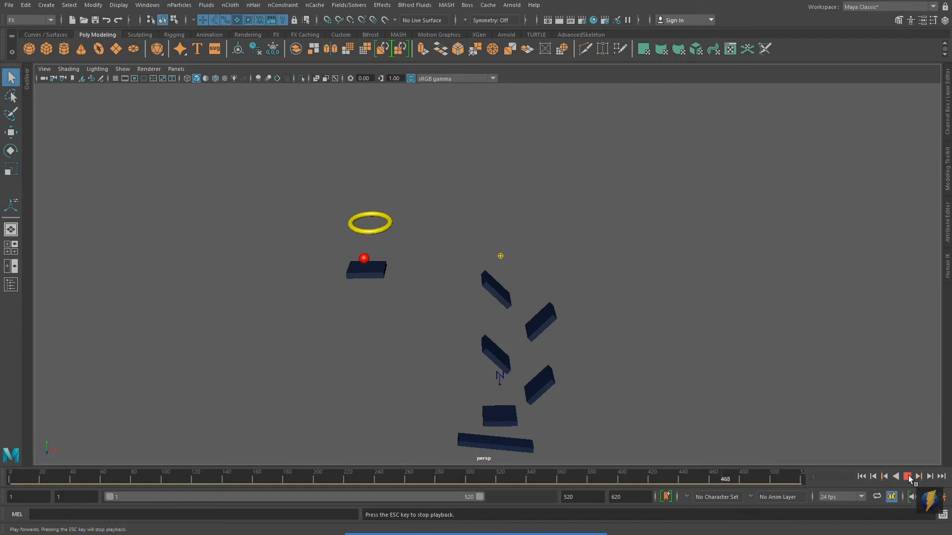
click(908, 477)
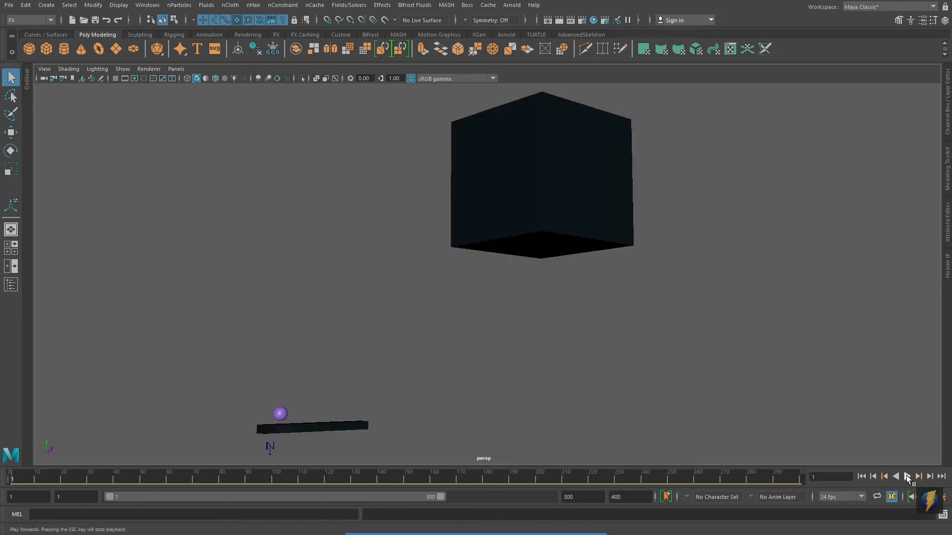
click(908, 476)
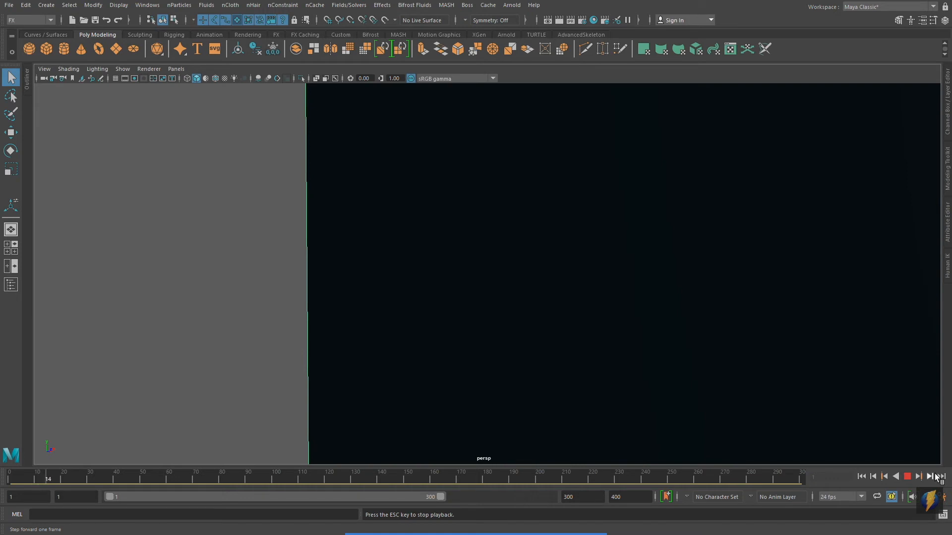
click(907, 477)
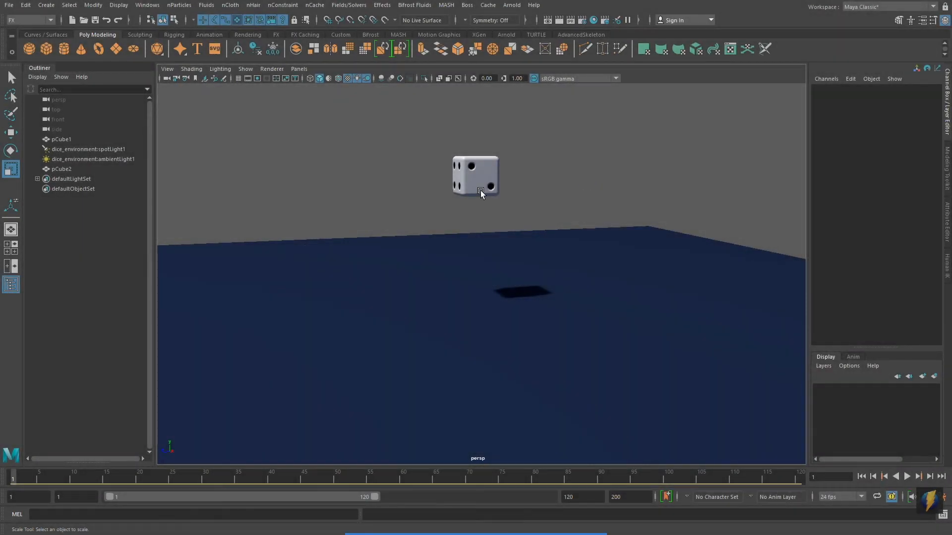
Step: Select the die, frame it to inspect its shape, and raise it above the blue floor to about 5.3 in Y
click(480, 190)
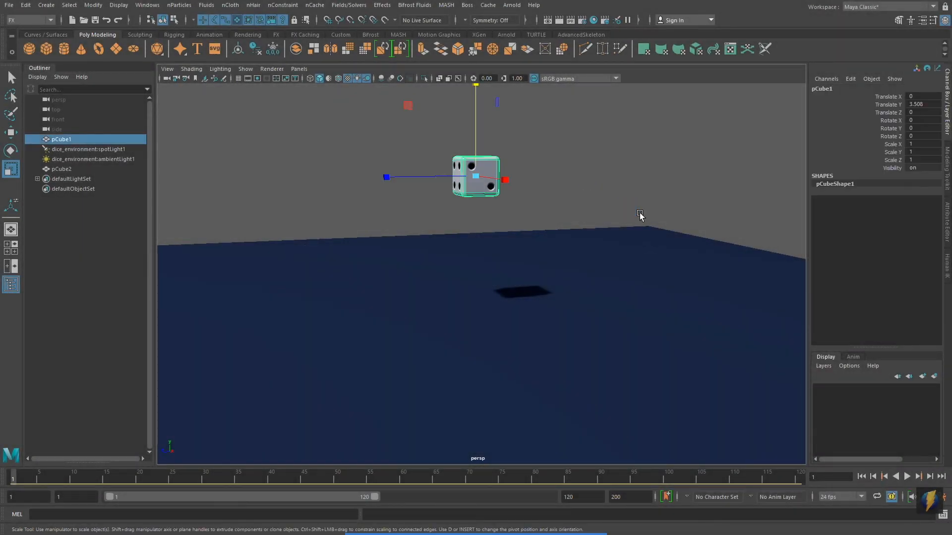
key(f)
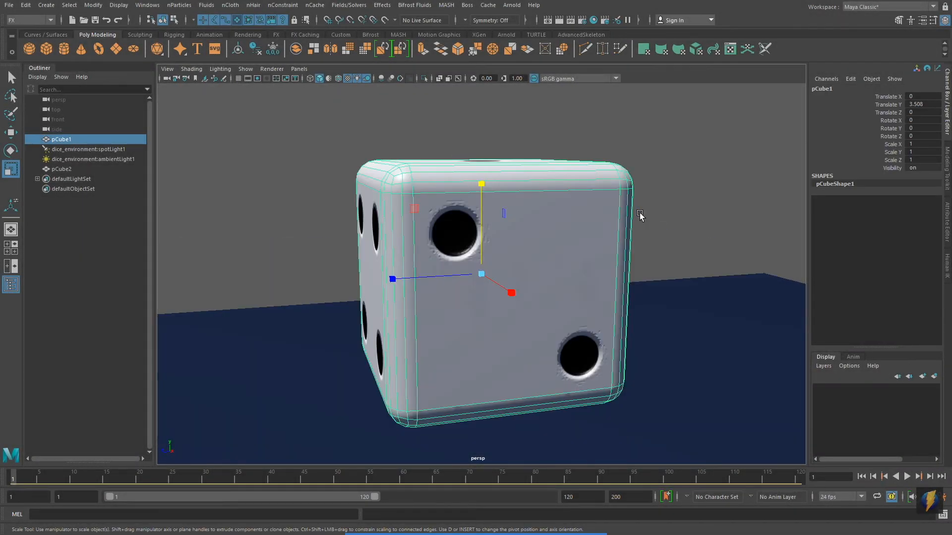
alt+drag(566, 241, 489, 246)
alt+right_drag(669, 253, 299, 249)
alt+middle_drag(458, 291, 450, 227)
alt+drag(541, 242, 564, 278)
key(w)
drag(472, 194, 453, 121)
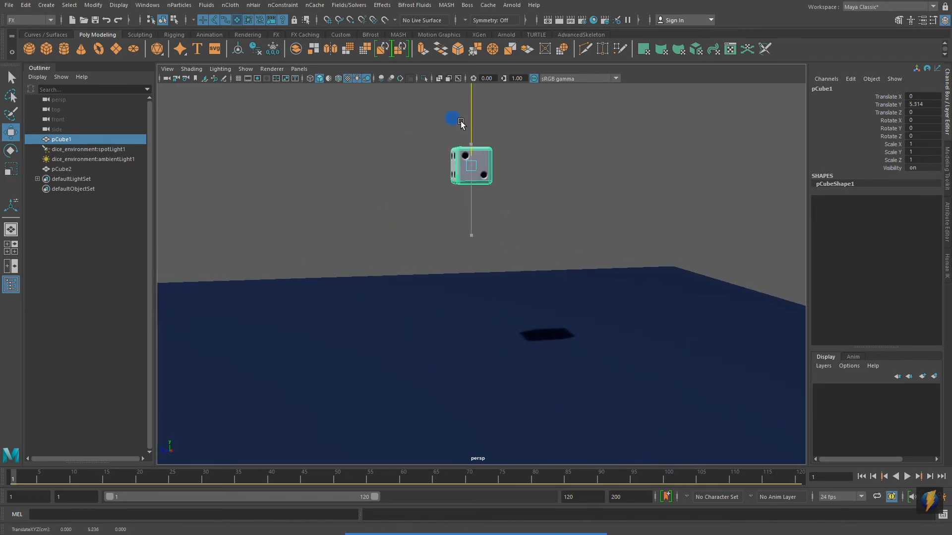
Step: Make the raised die an active rigid body using the legacy rigid body solver
alt+drag(521, 174, 553, 217)
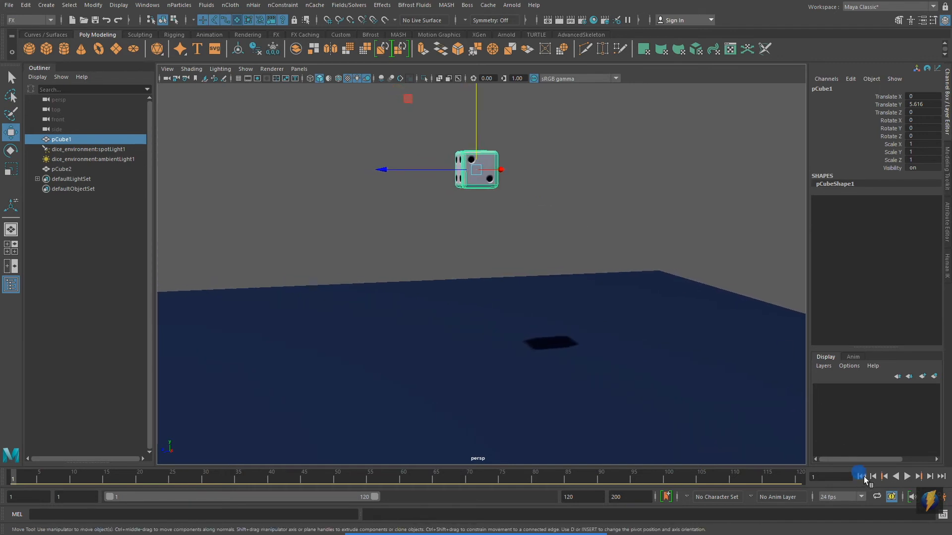
alt+drag(586, 282, 592, 294)
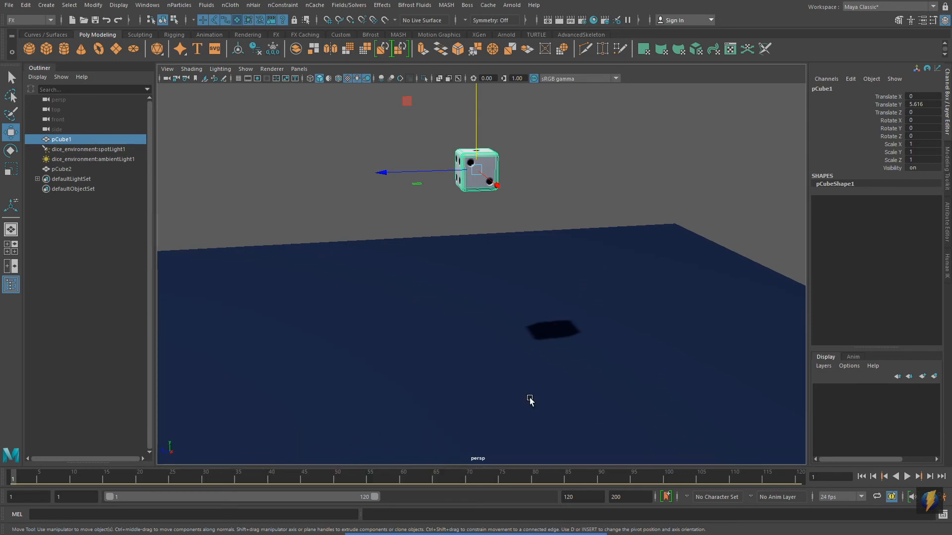
click(515, 515)
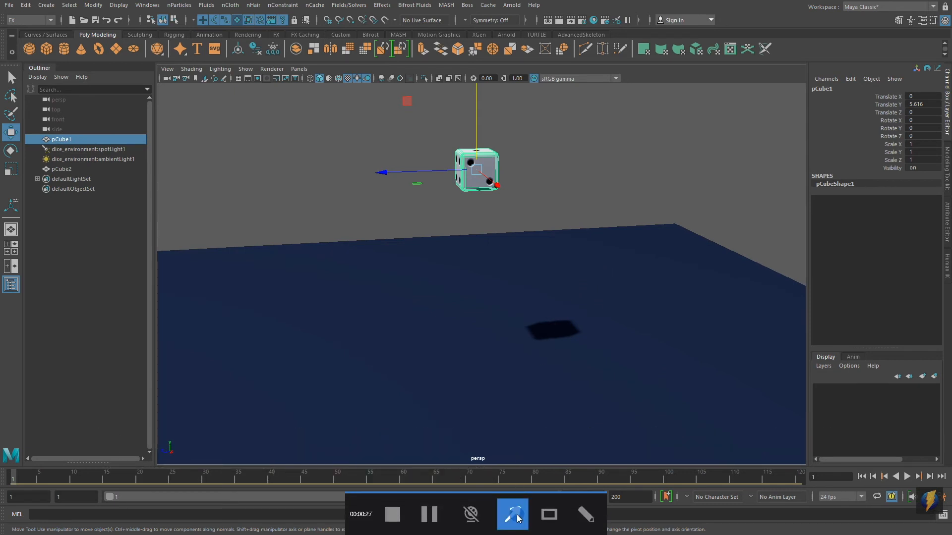
drag(373, 307, 21, 25)
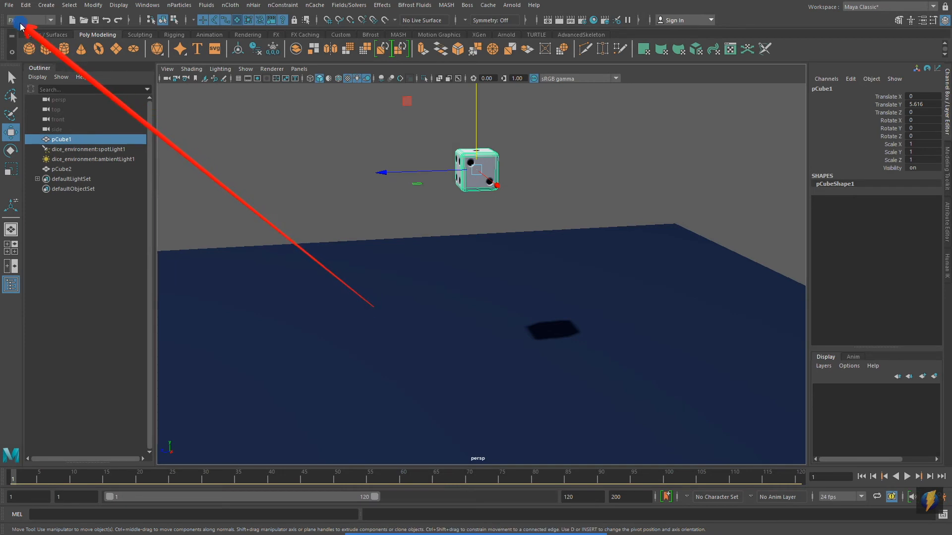
mouse_move(21, 26)
mouse_down()
mouse_move(135, 132)
mouse_move(364, 79)
mouse_move(353, 9)
mouse_up()
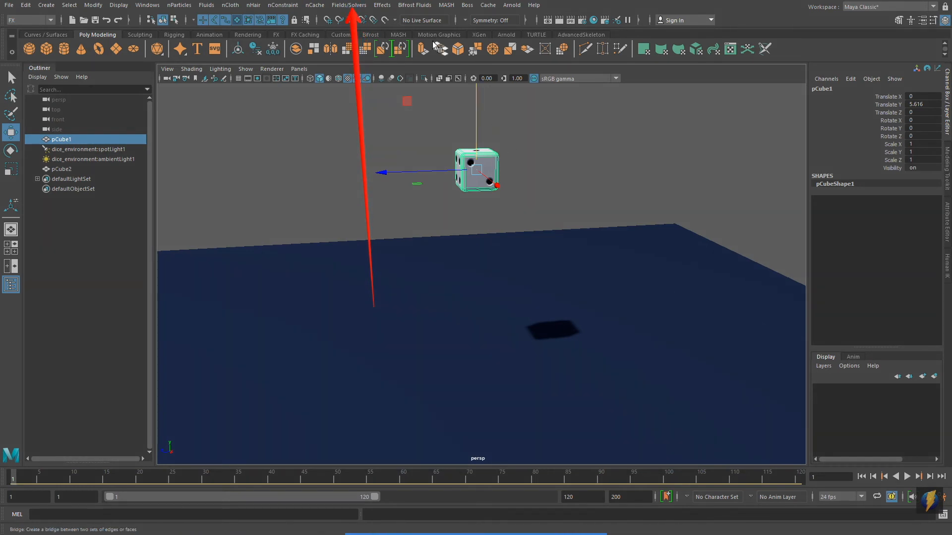
click(353, 5)
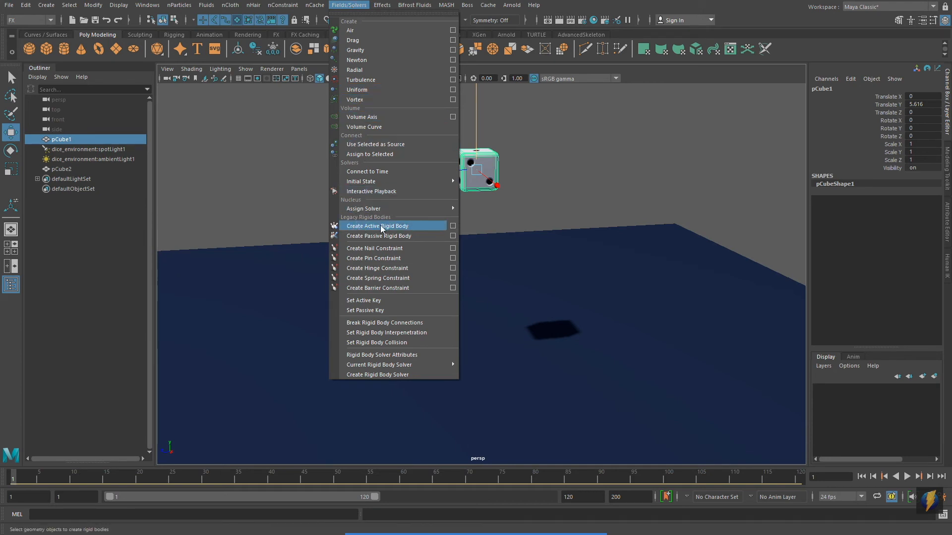
click(424, 229)
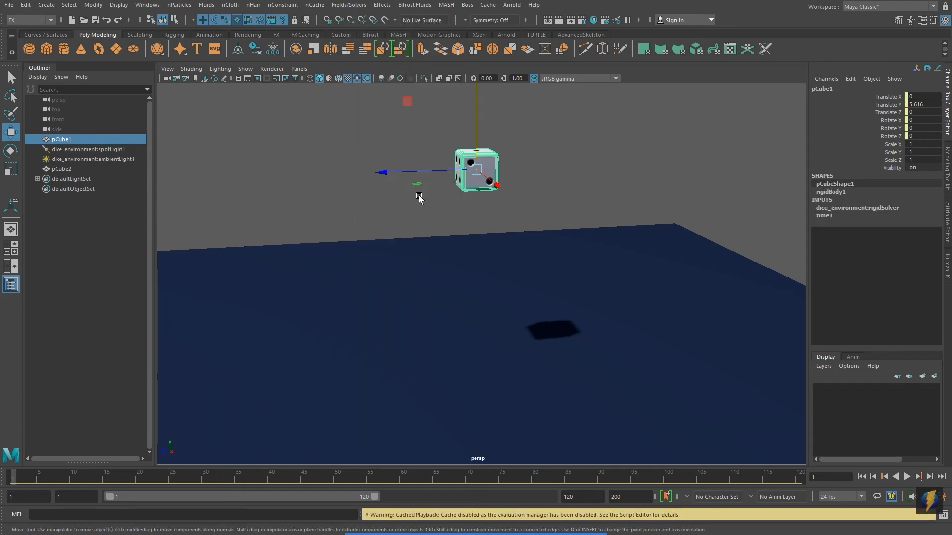
Step: Play the simulation to check whether the die moves on its own, and return to the first frame
click(907, 477)
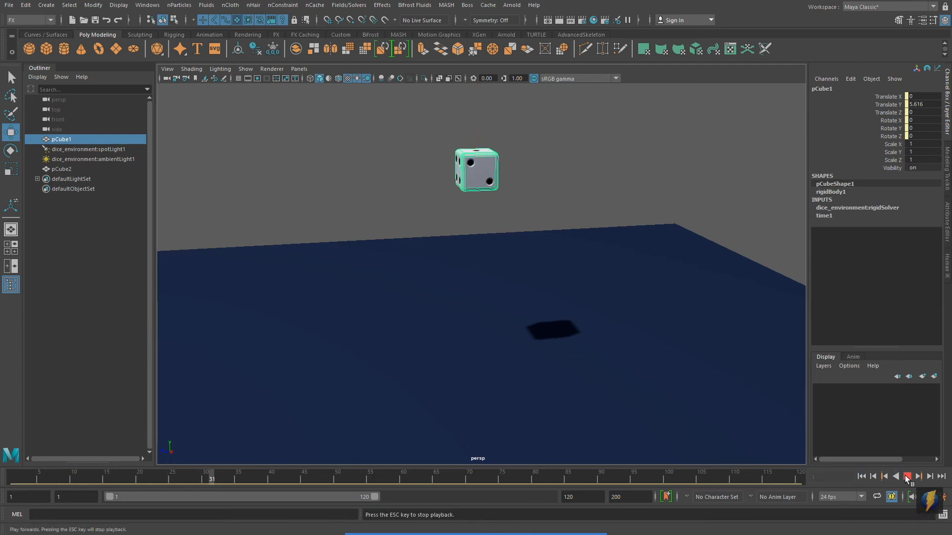
click(907, 476)
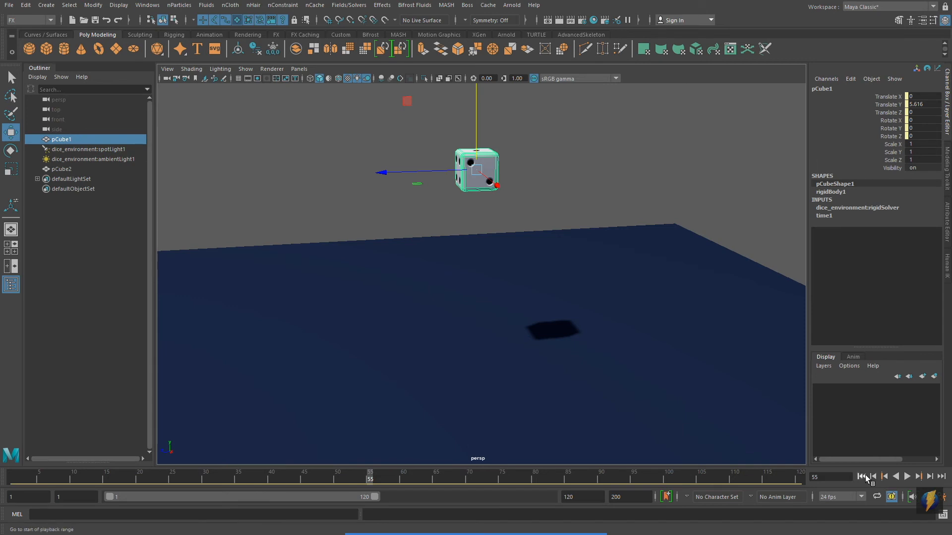
click(862, 476)
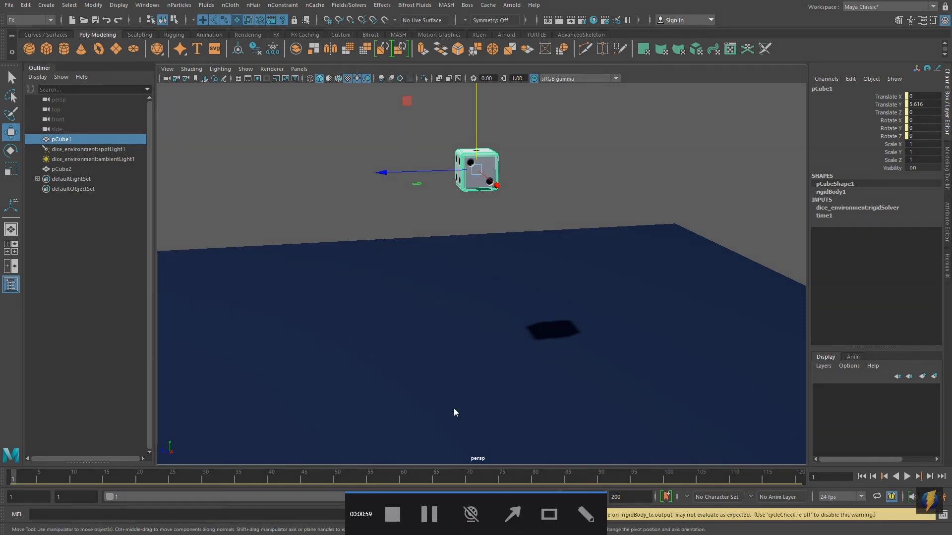
Step: Add a gravity field to the selected die and play the simulation to check its fall
drag(394, 363, 356, 14)
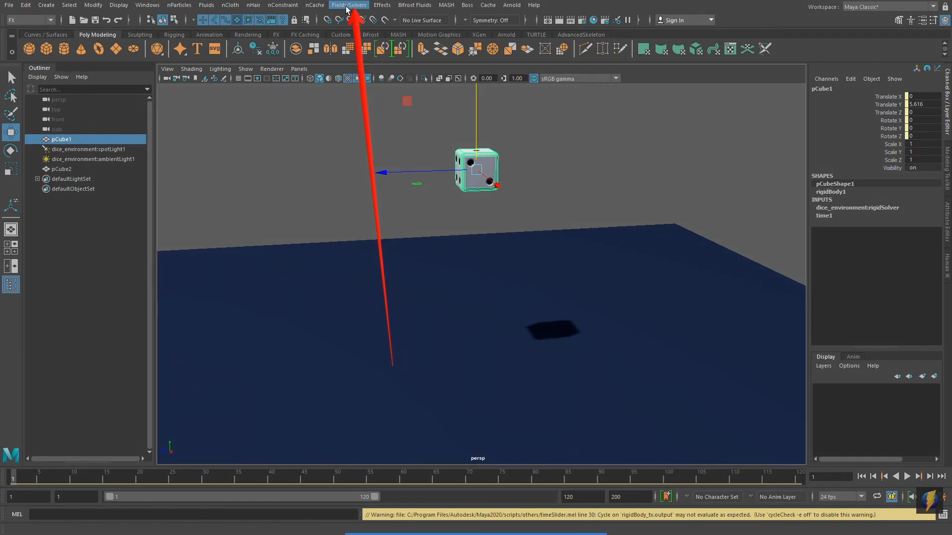
click(349, 8)
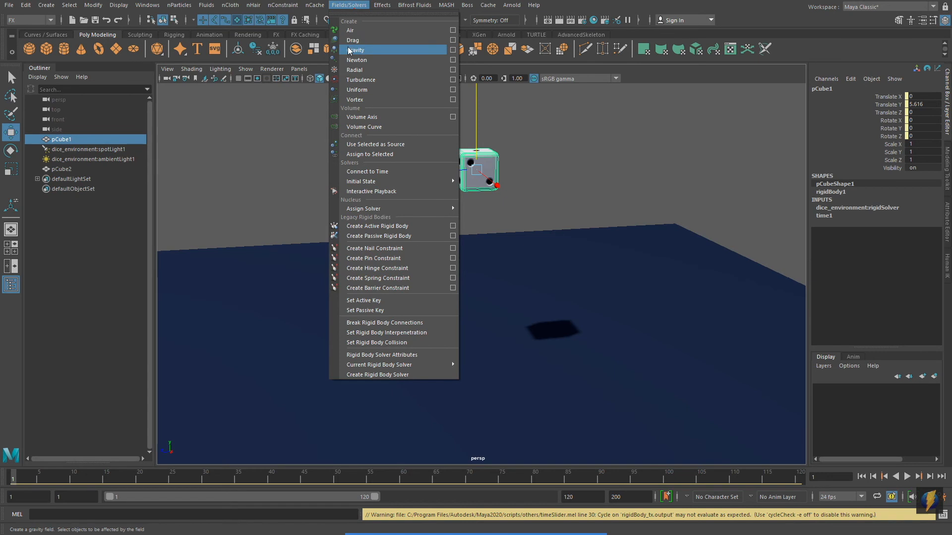
click(400, 48)
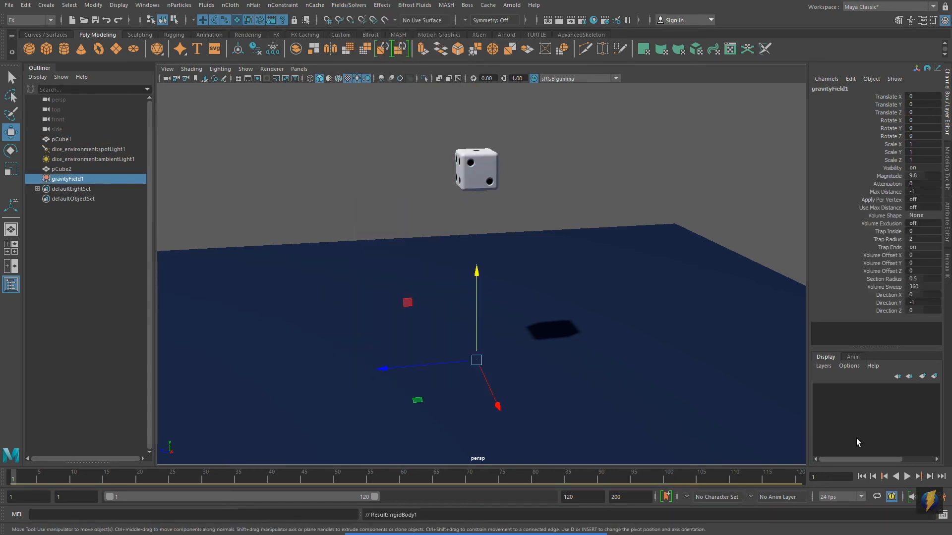
click(907, 476)
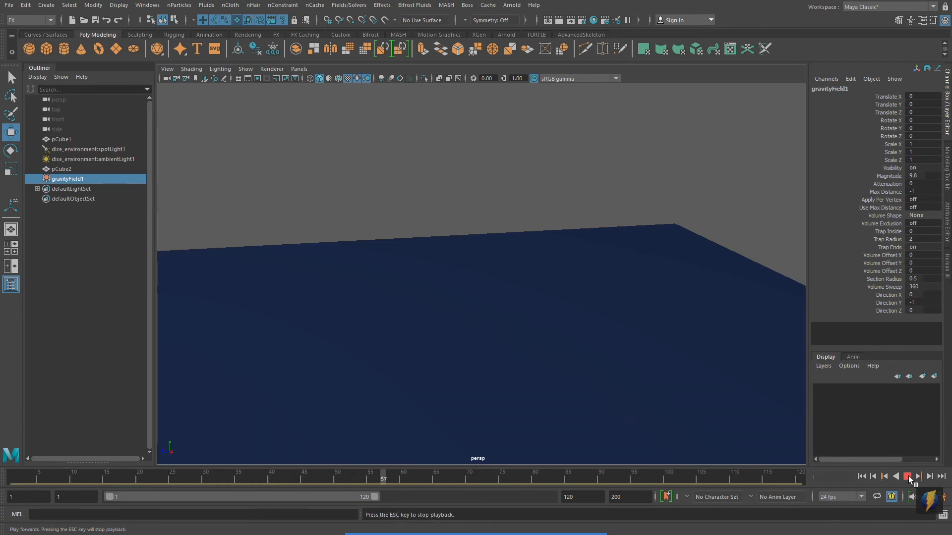
click(909, 478)
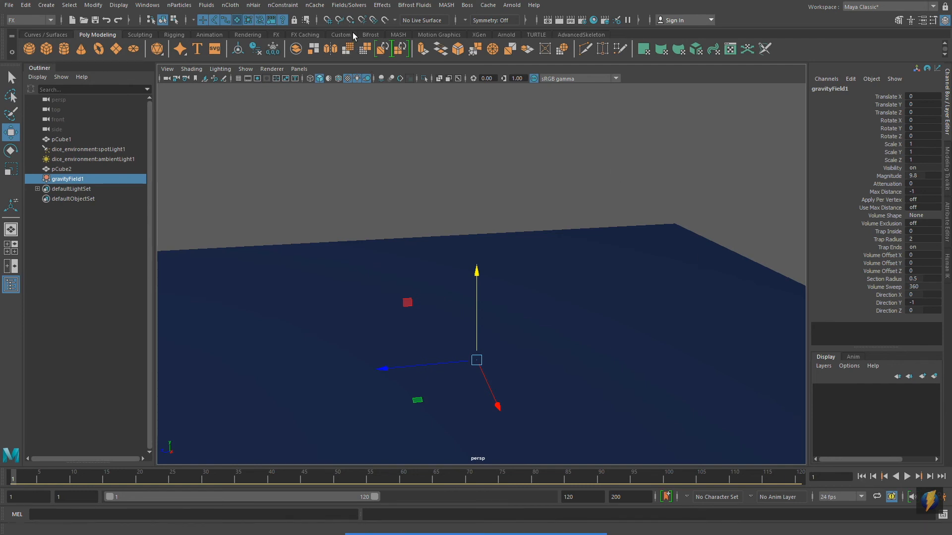
Step: Make the blue floor a passive rigid body, play the die's fall onto it, and return to the first frame
click(396, 254)
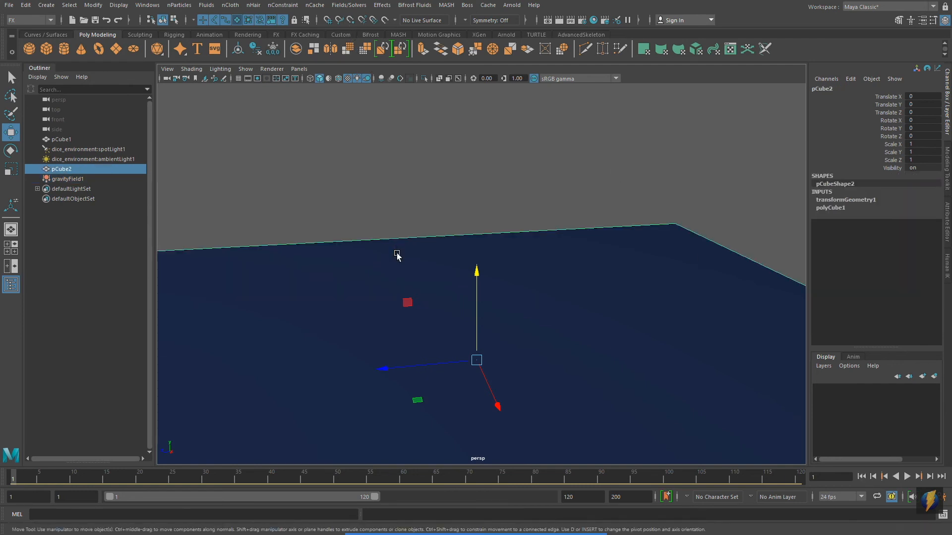
click(347, 5)
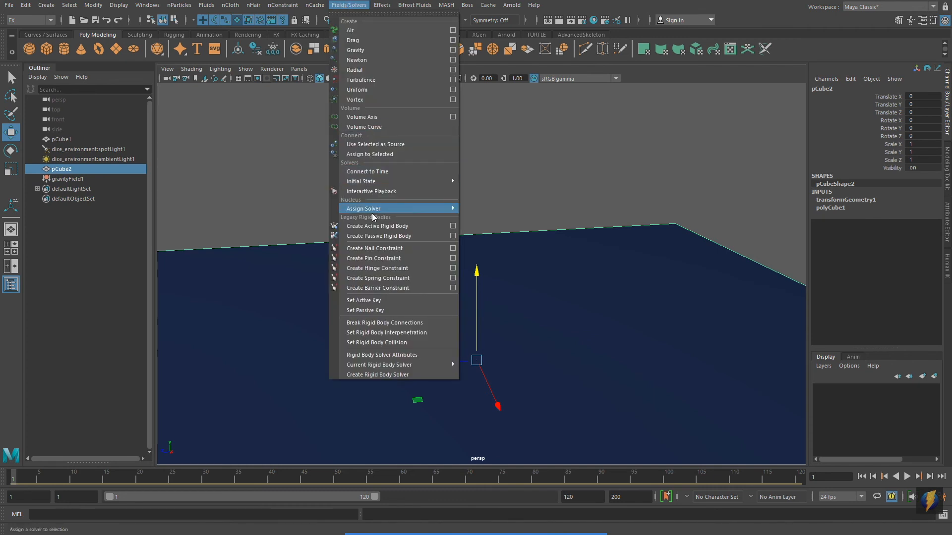
click(375, 236)
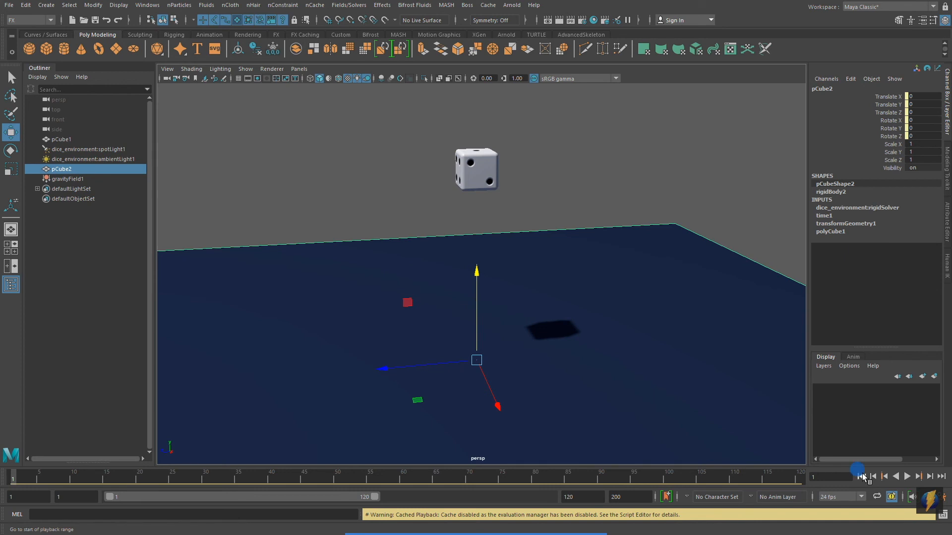
click(907, 477)
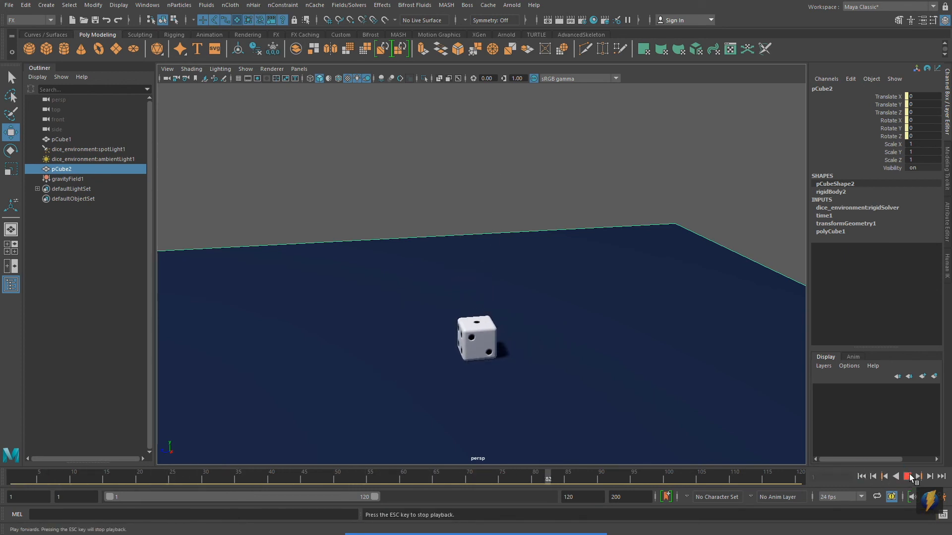
click(908, 477)
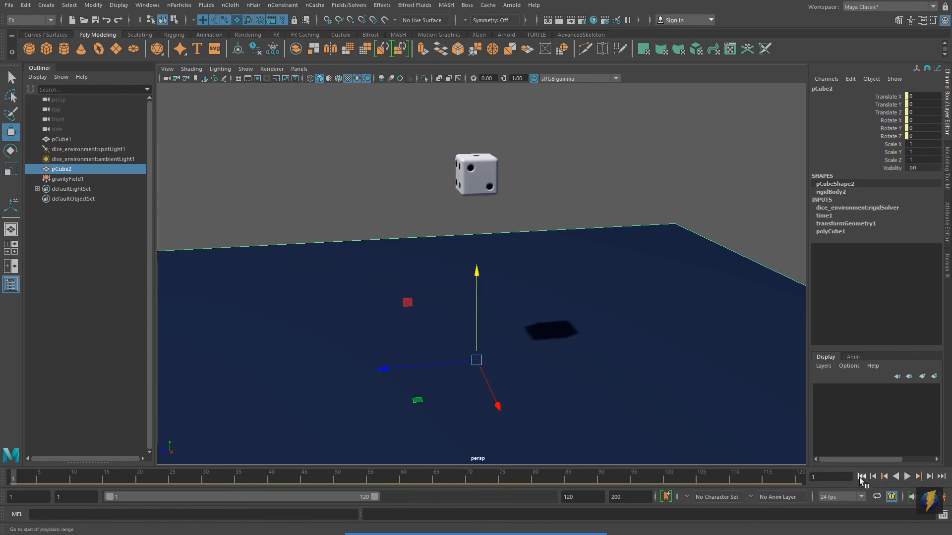
click(861, 479)
Step: Rotate the die to about -41 in X and -34 in Z, and play the simulation to check how it lands
click(482, 179)
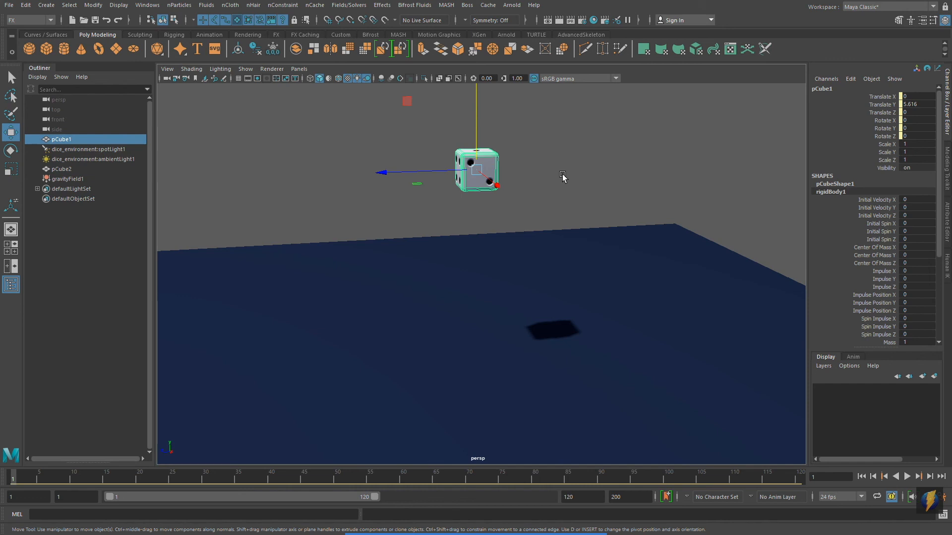
key(e)
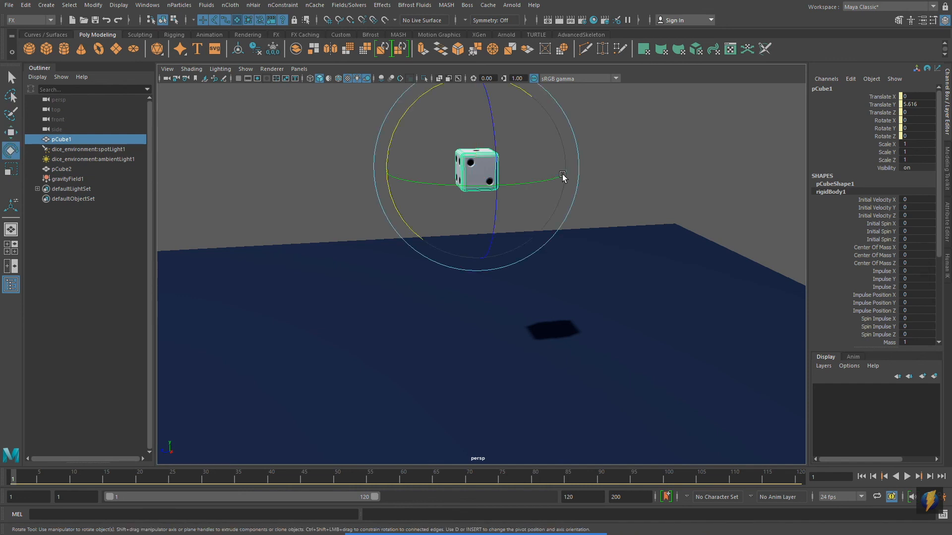
drag(493, 132, 558, 130)
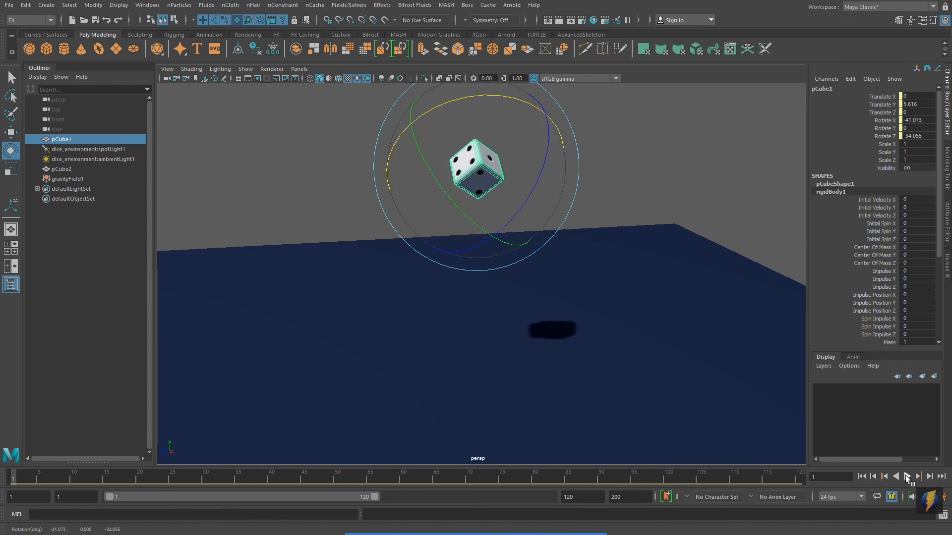
click(725, 210)
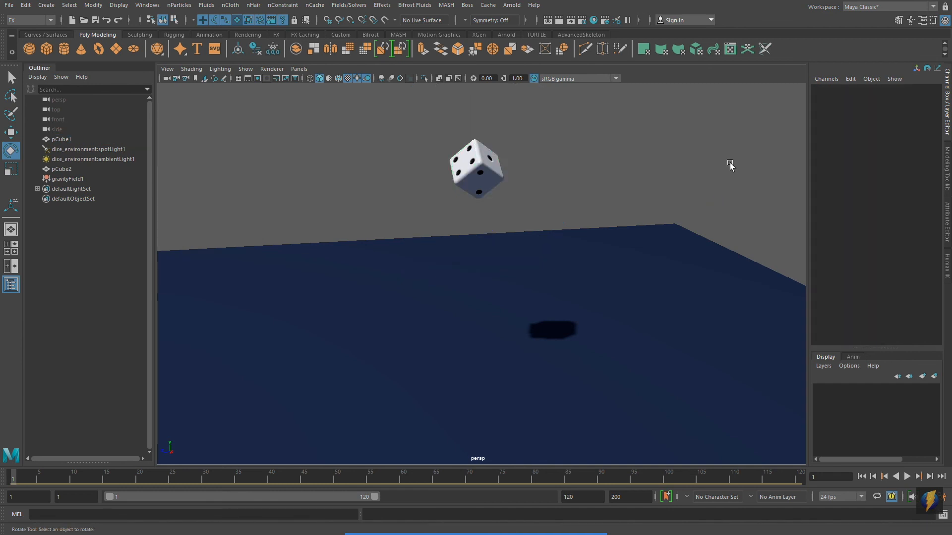
click(908, 477)
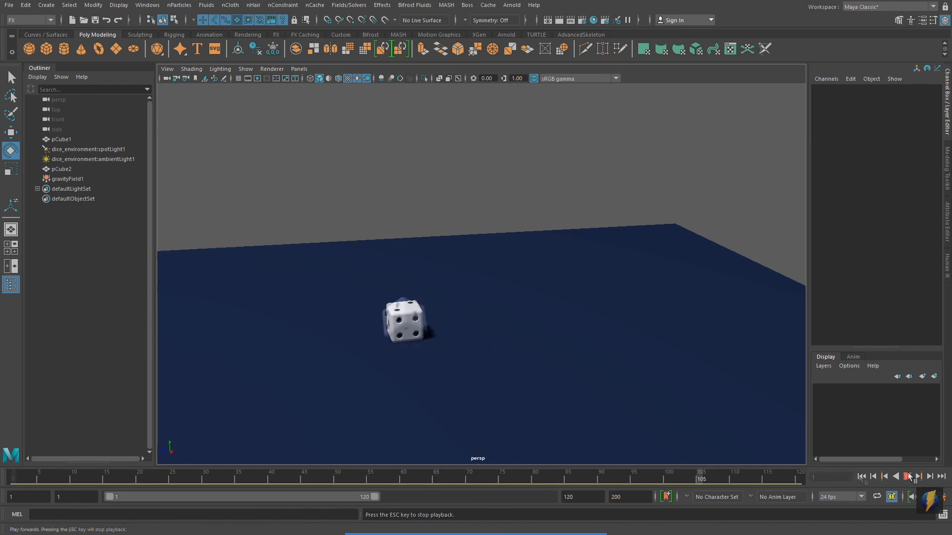
Step: Rotate the die further to about -102 in X, -8 in Y and -66 in Z, and play the simulation of its new roll
click(482, 177)
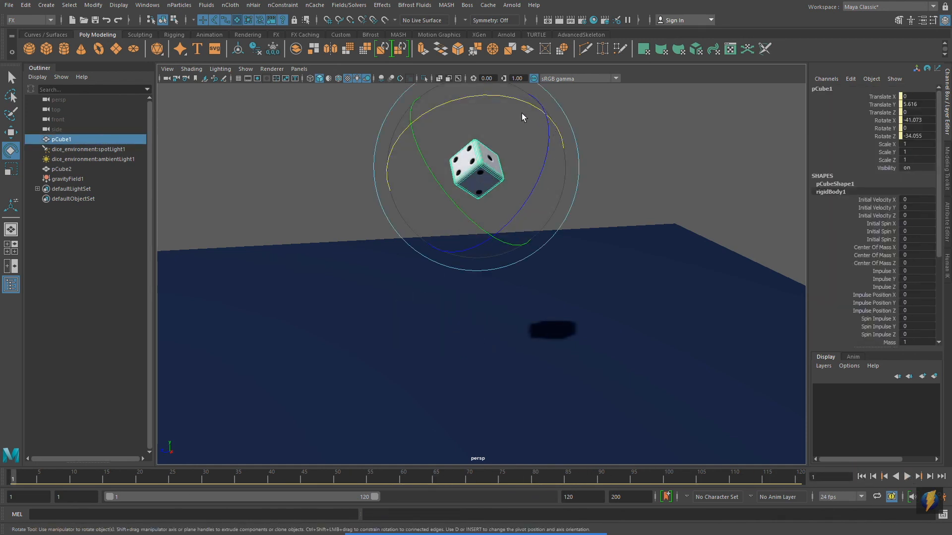
drag(498, 96, 665, 149)
drag(519, 134, 535, 197)
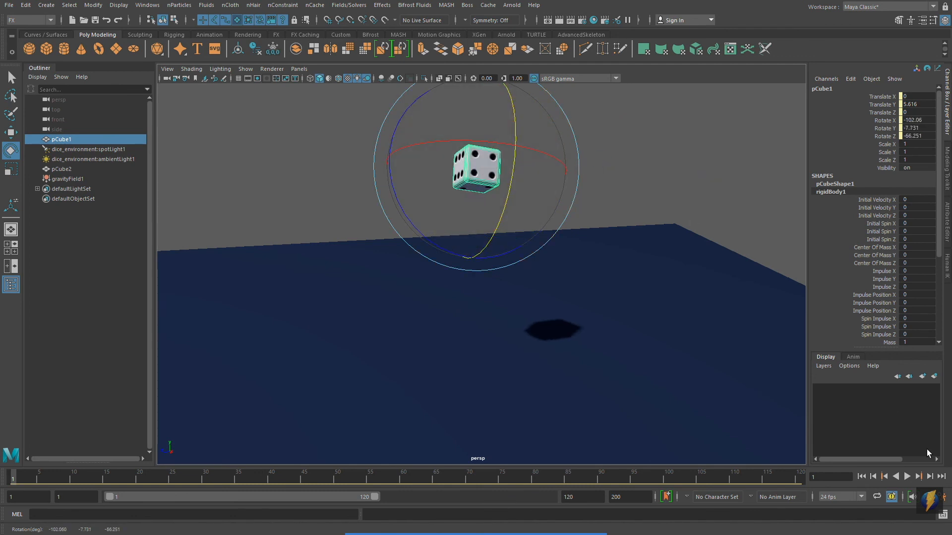
click(907, 476)
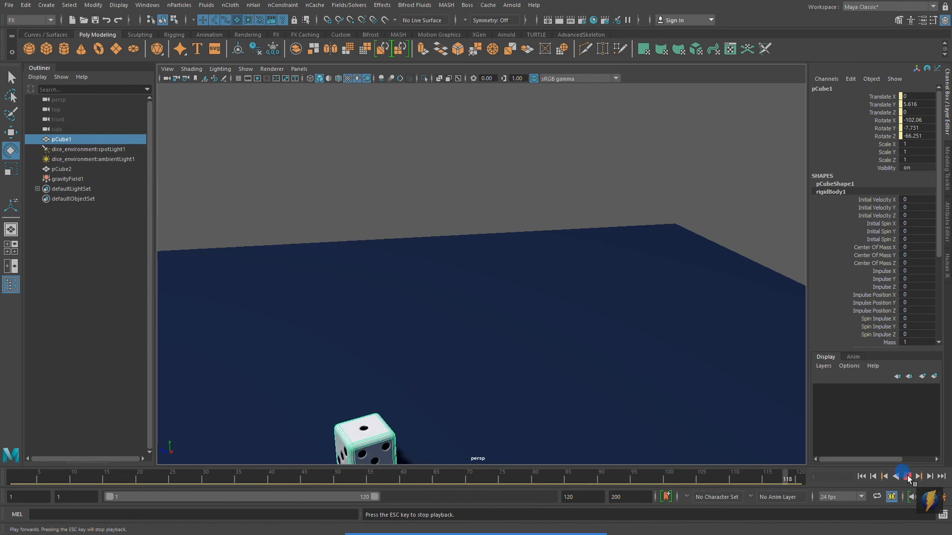
alt+drag(805, 438, 667, 382)
mouse_move(593, 384)
alt+mouse_down()
mouse_move(623, 376)
mouse_move(582, 385)
mouse_move(603, 383)
alt+mouse_up()
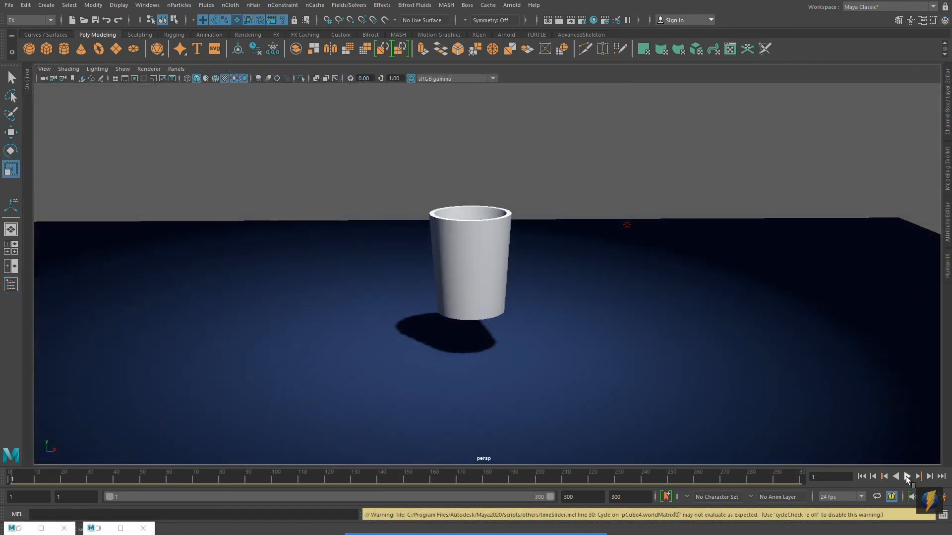
Step: Play the example simulation of the dice thrown from the white cup onto the blue floor
click(906, 477)
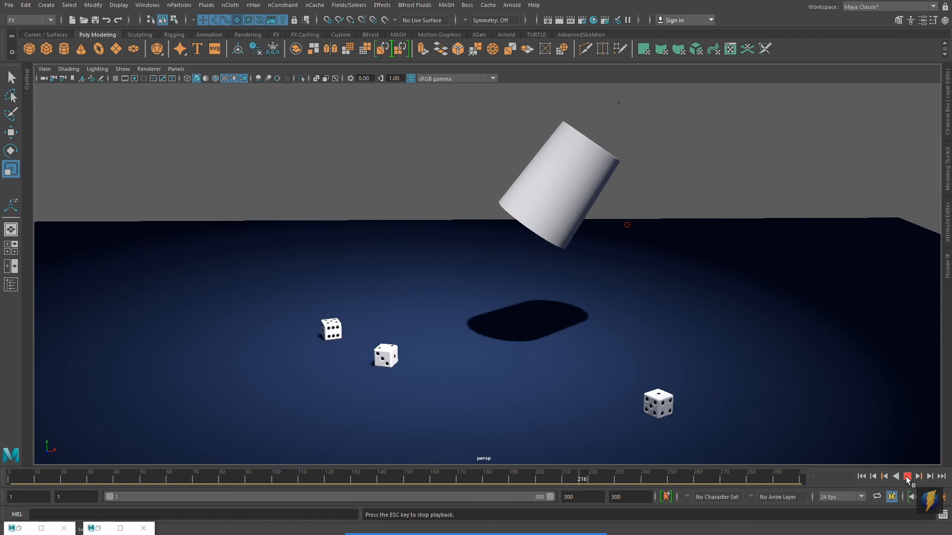
click(907, 477)
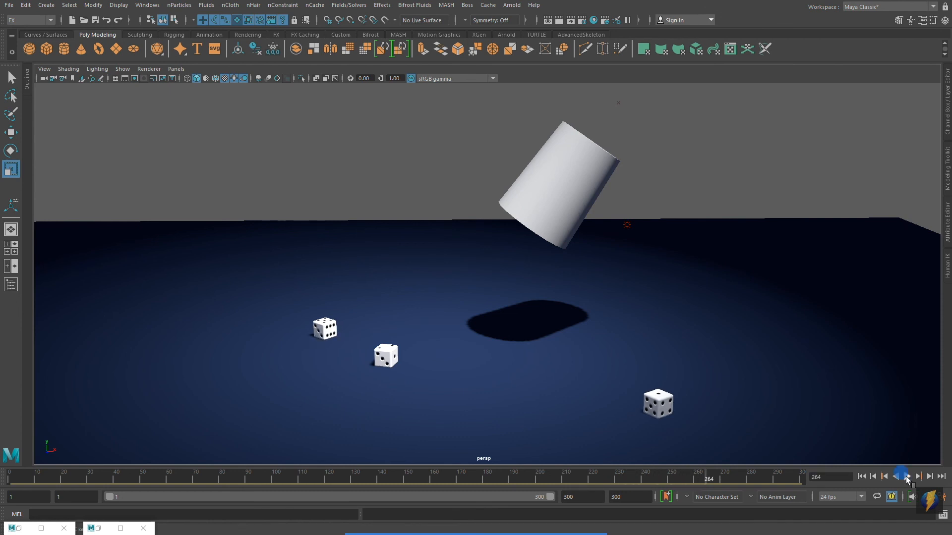